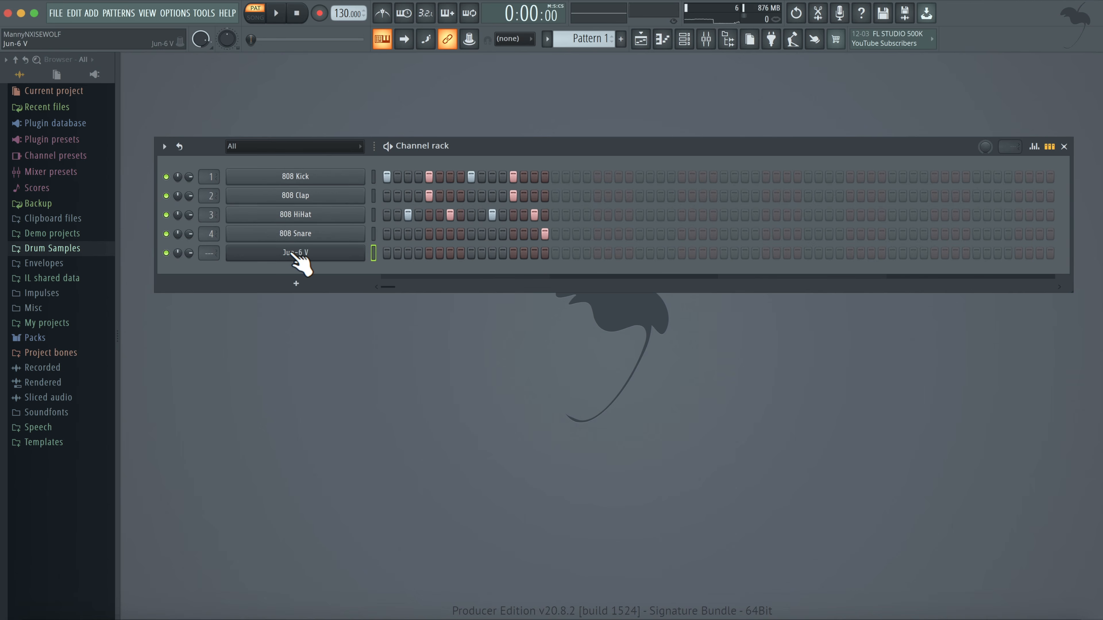
# Open the Jun-6 V channel's piano roll and draw chord notes in the second bar.
pyautogui.click(429, 246)
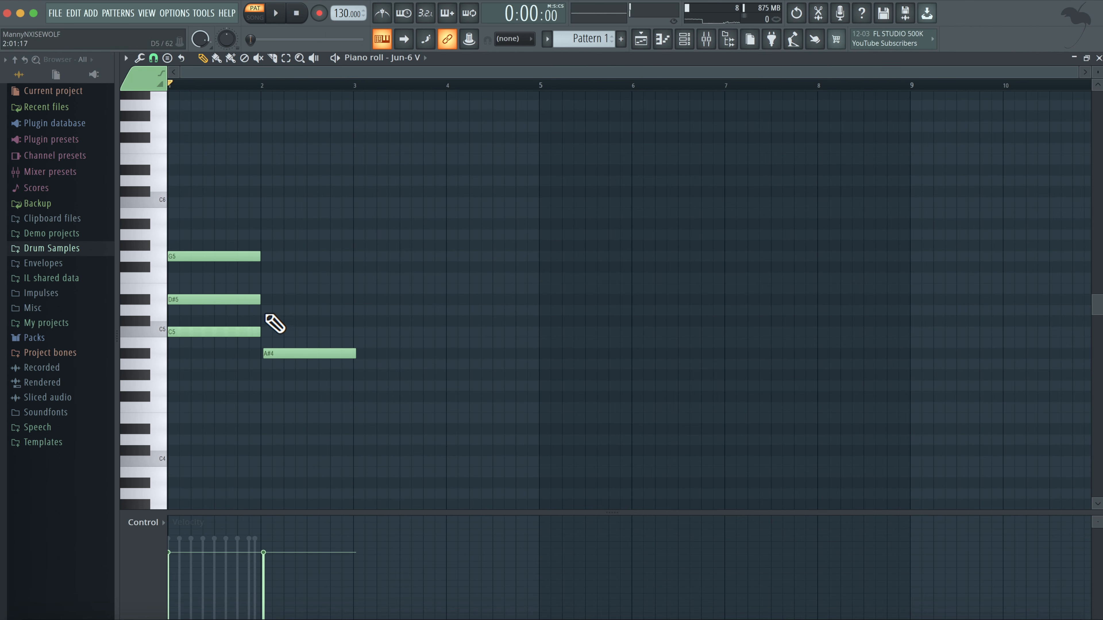
pyautogui.moveTo(267, 272)
pyautogui.mouseDown()
pyautogui.moveTo(274, 254)
pyautogui.moveTo(270, 282)
pyautogui.mouseUp()
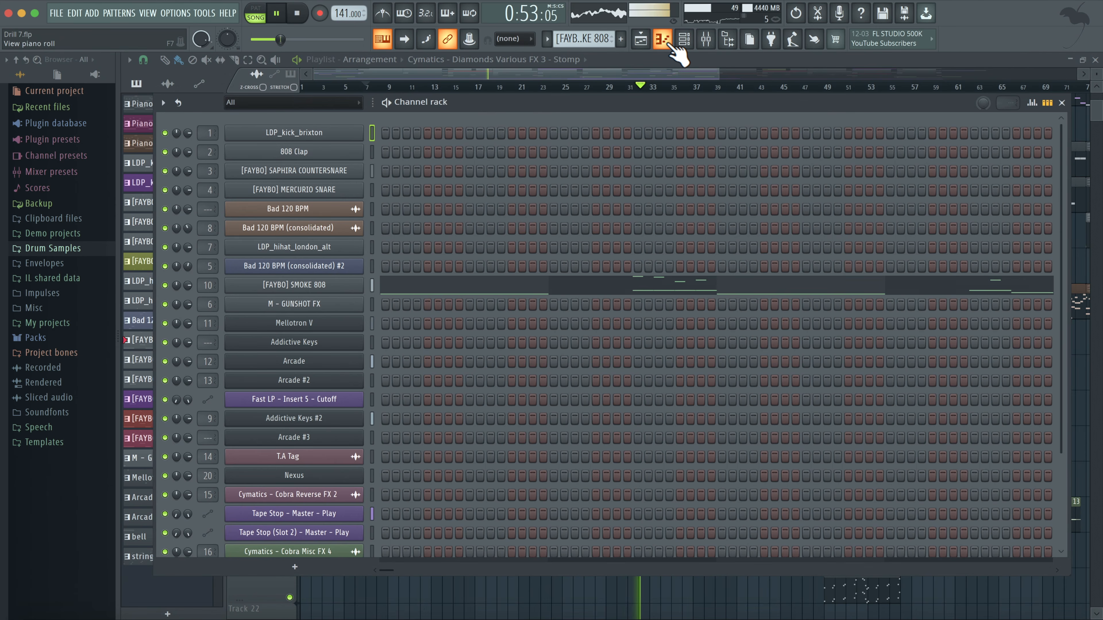
# Open the Drill 7 project's piano roll and mixer, and show the MISHBY and Fruity Fast LP effects on Insert 5.
pyautogui.click(668, 45)
pyautogui.click(1085, 58)
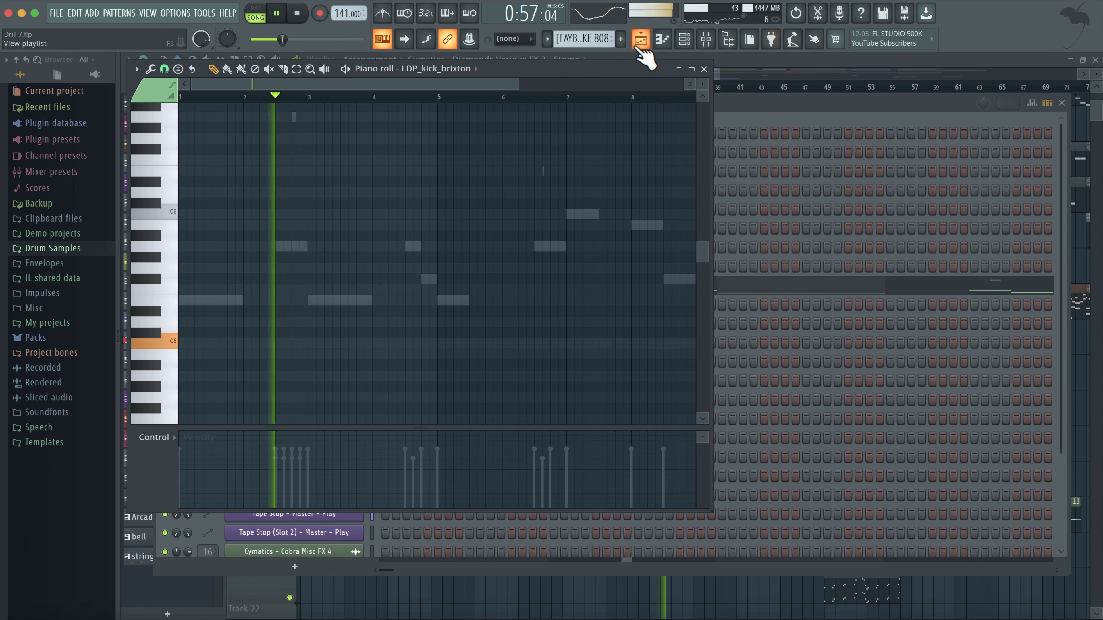
pyautogui.click(706, 40)
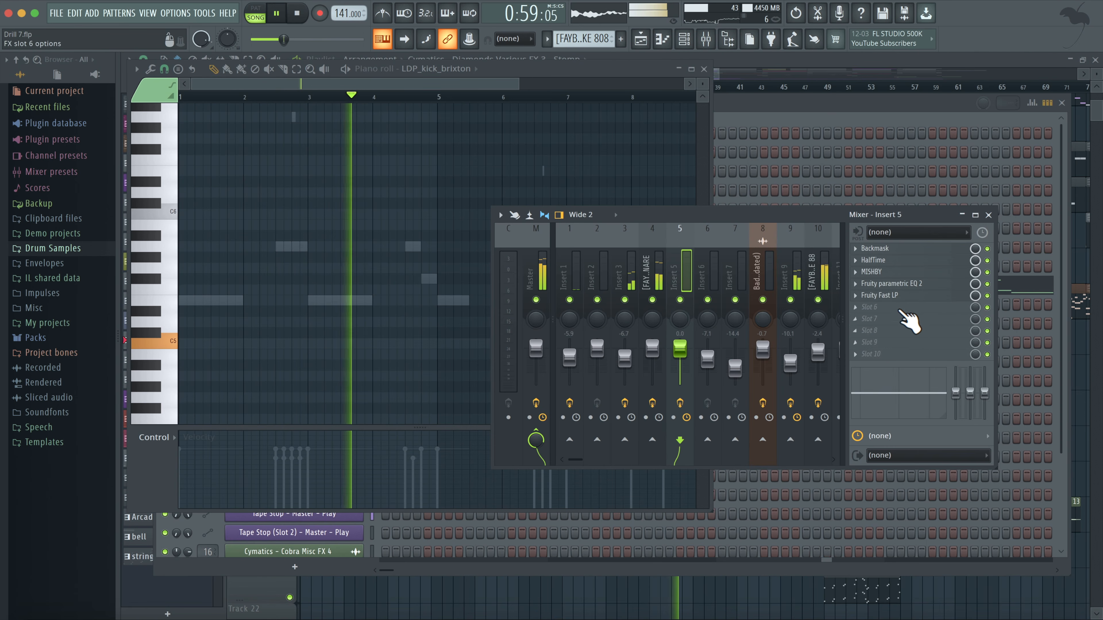
pyautogui.click(895, 273)
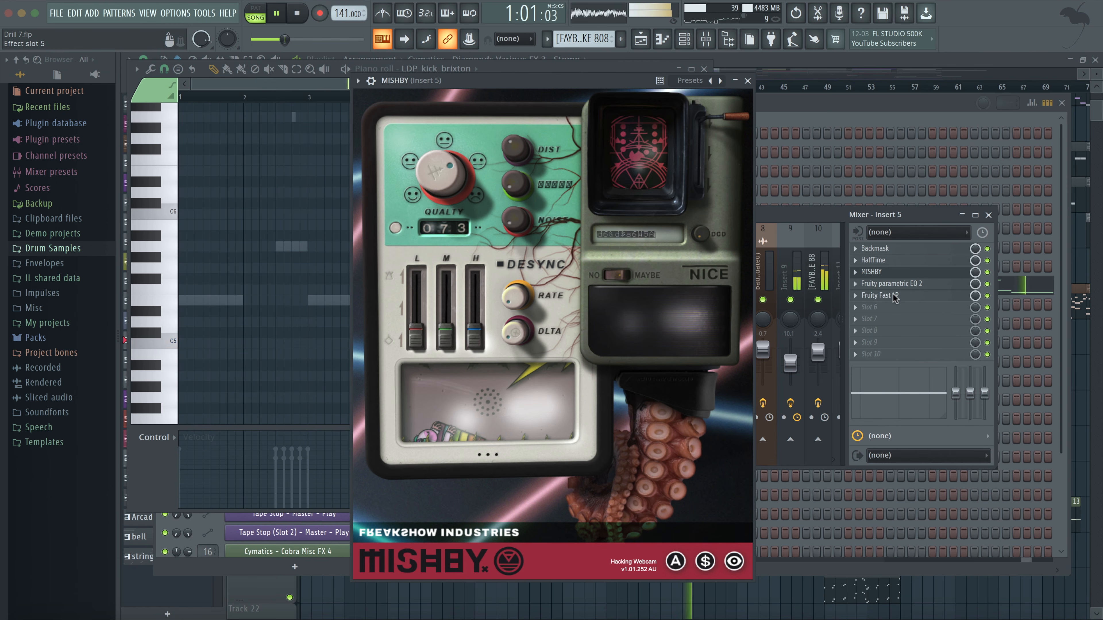
pyautogui.click(896, 296)
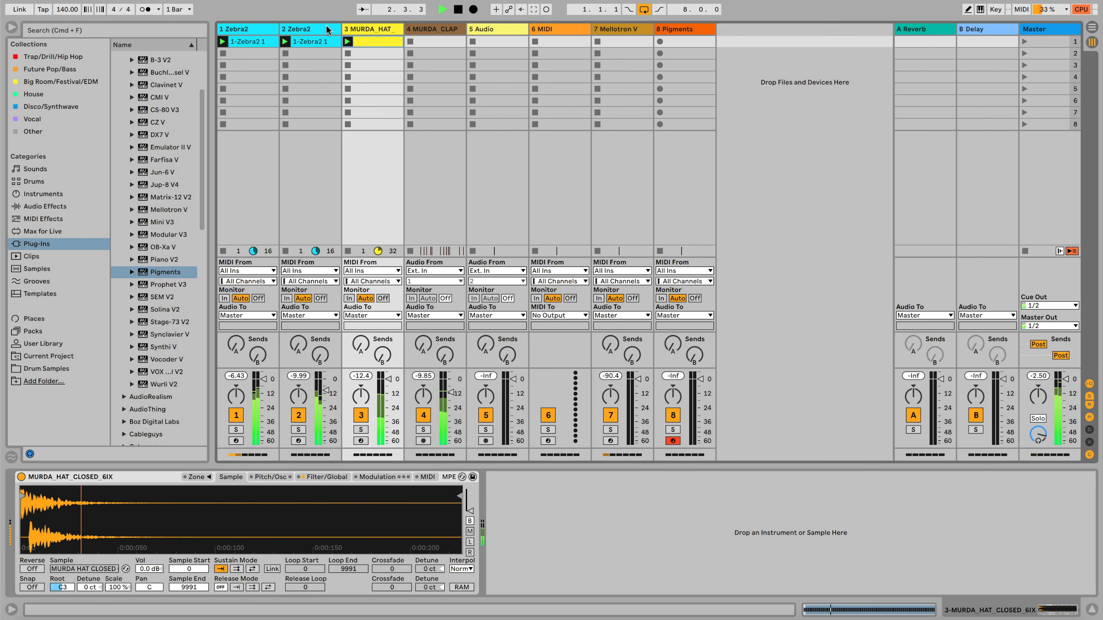
# Switch to Ableton Live and examine the Zebra2 track's devices and the notes in the Mellotron V clip.
pyautogui.click(312, 32)
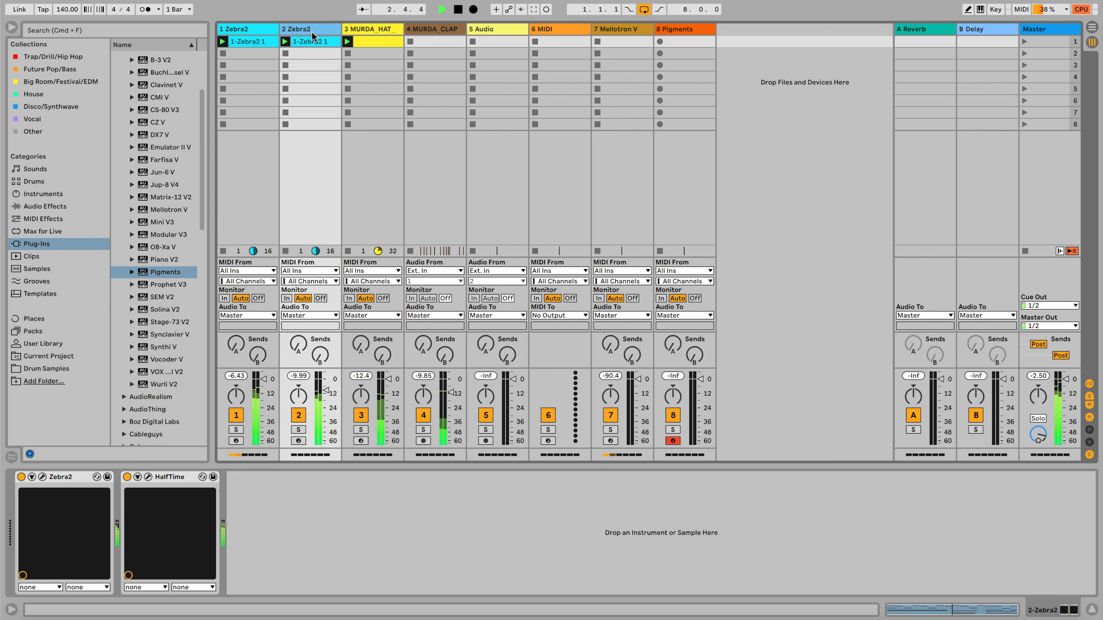
pyautogui.click(624, 30)
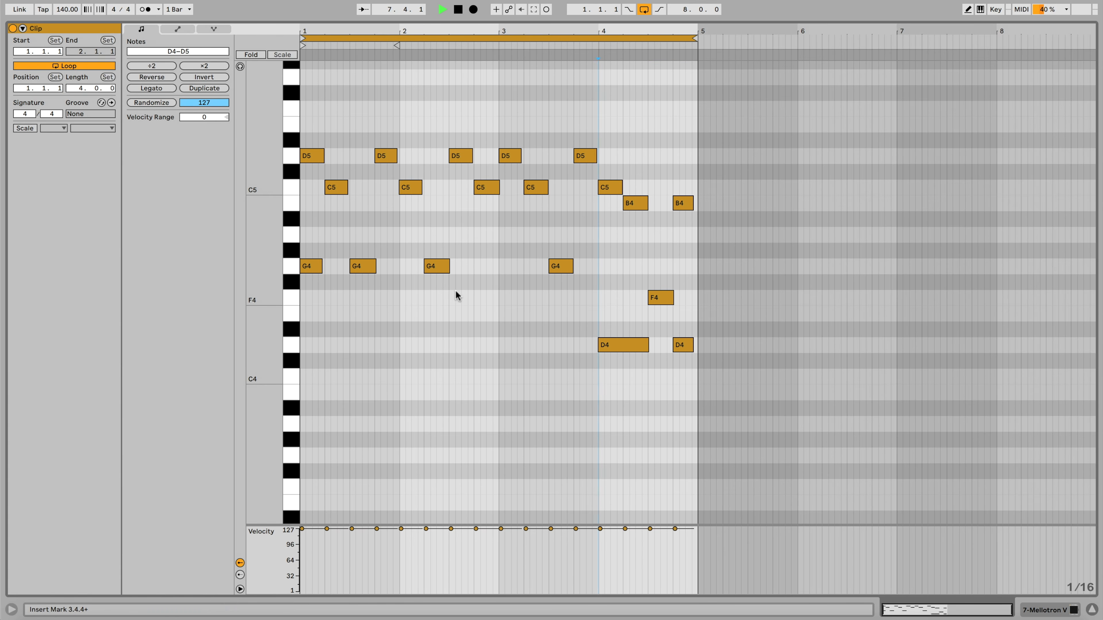
pyautogui.scroll(5, 431, 303)
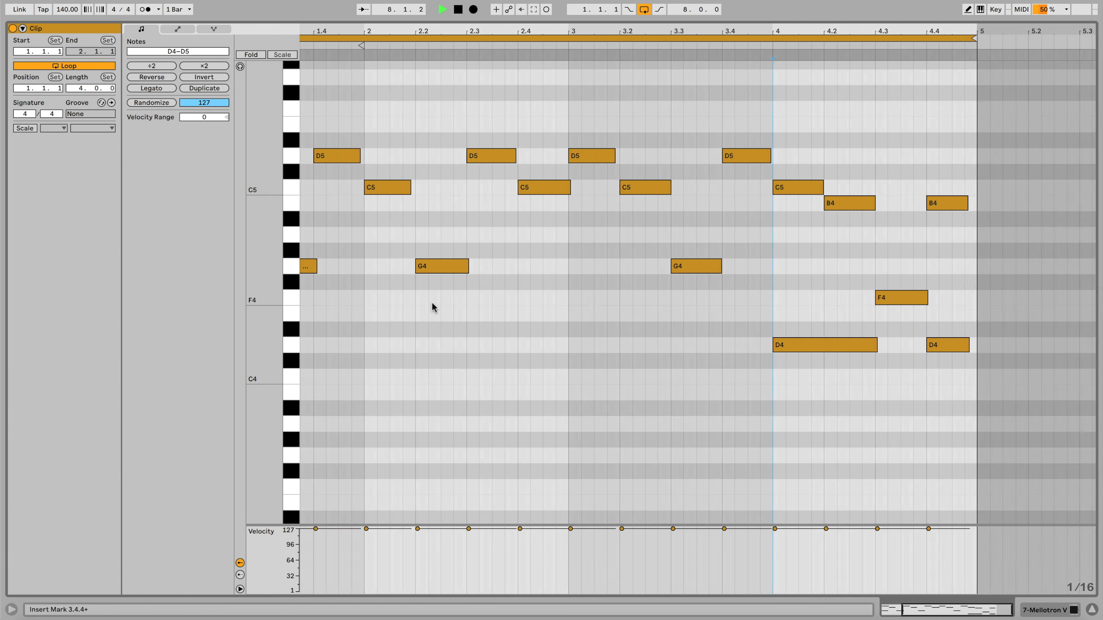
pyautogui.hscroll(-5, 482, 323)
pyautogui.scroll(4, 482, 323)
pyautogui.scroll(2, 482, 323)
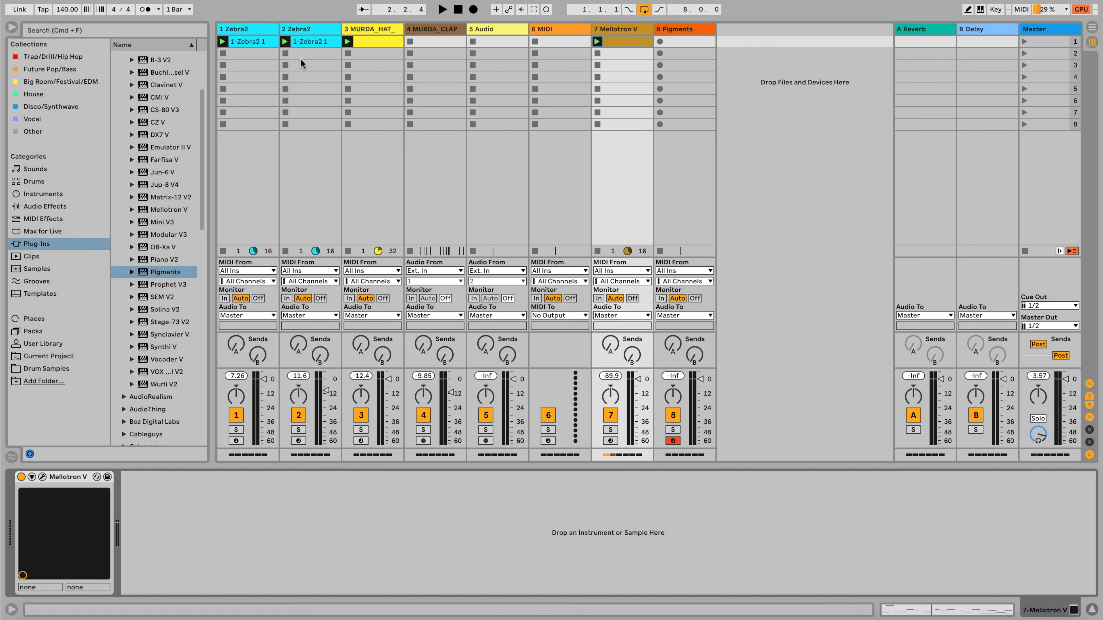
# Duplicate the clips on the 2 Zebra2 and 7 Mellotron V tracks into the second scene's slots.
pyautogui.click(301, 53)
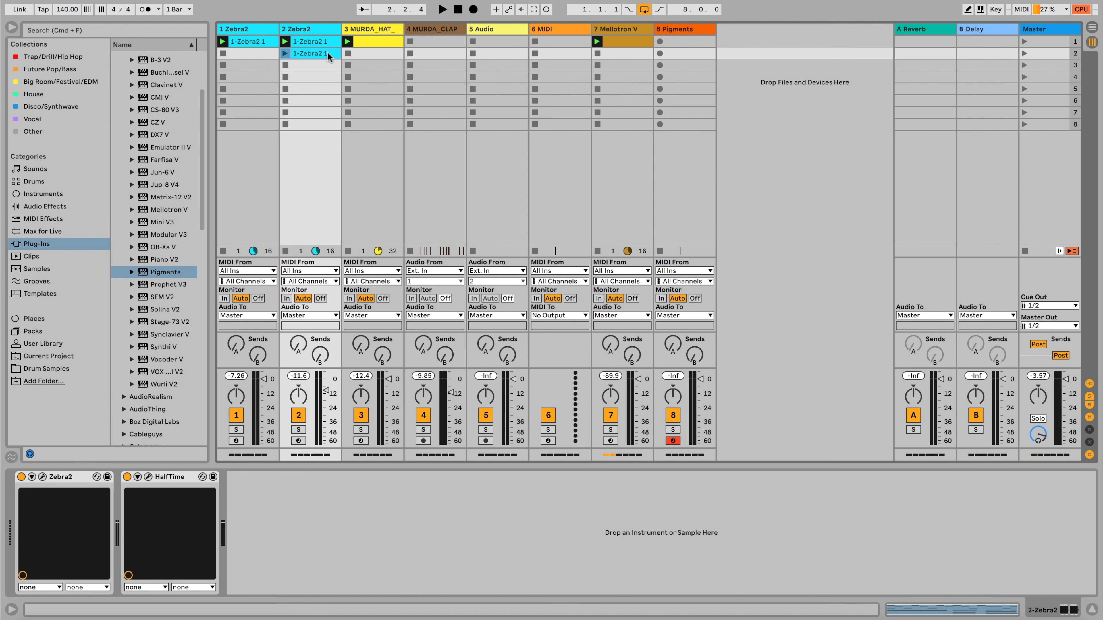
pyautogui.click(610, 57)
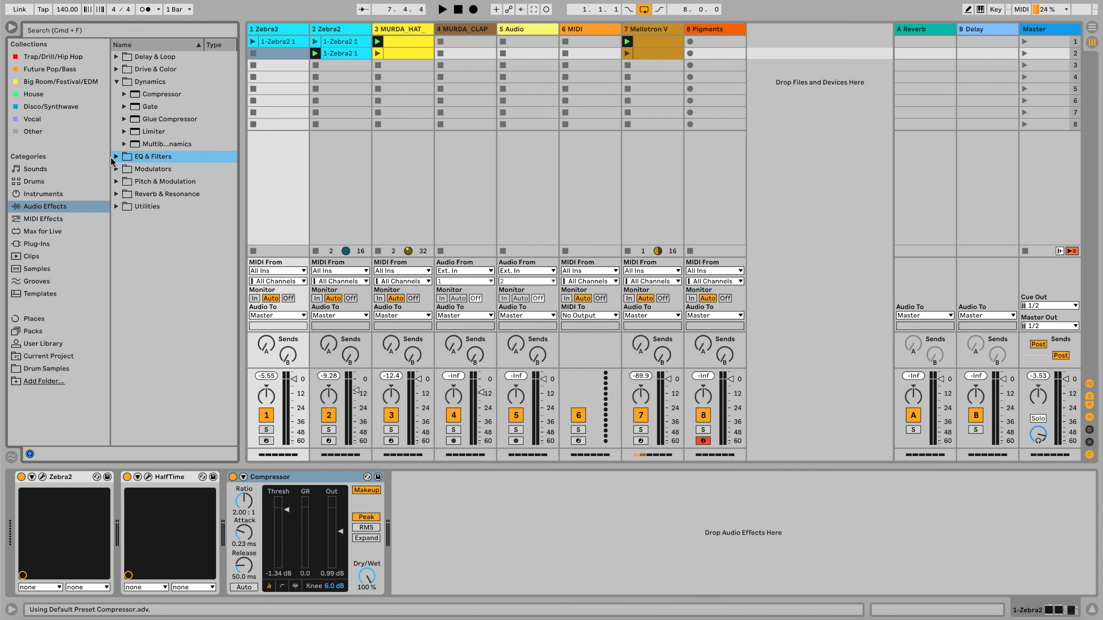
# Add an EQ Eight to the 1 Zebra2 track and place it ahead of the Compressor.
pyautogui.press('Up')
pyautogui.press('Up')
pyautogui.press('Up')
pyautogui.press('Up')
pyautogui.press('Up')
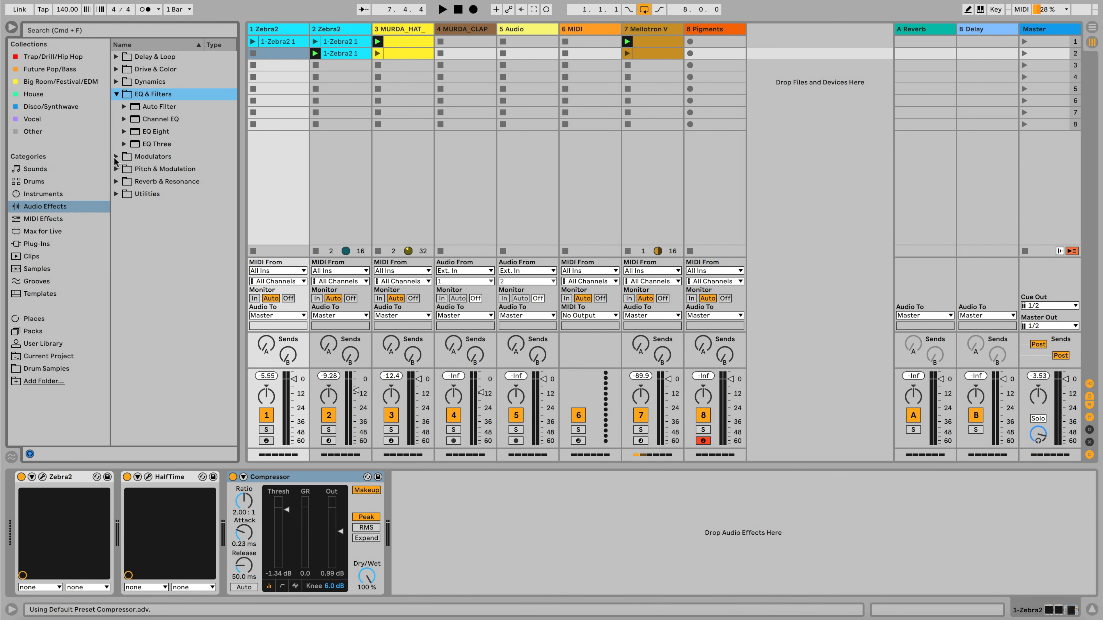
pyautogui.click(167, 120)
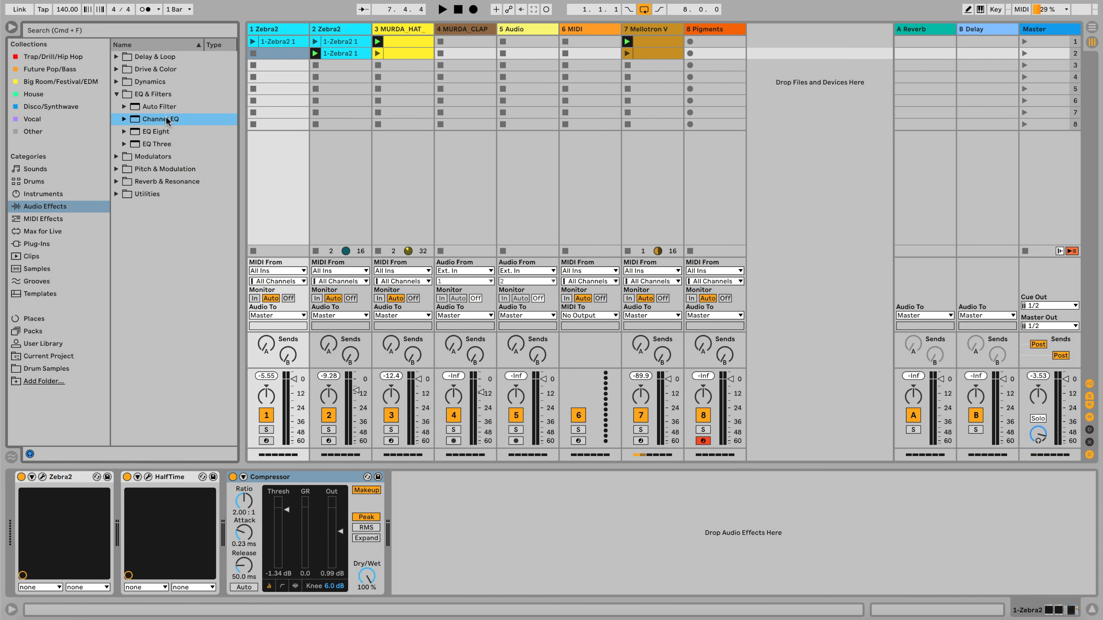
pyautogui.moveTo(163, 132); pyautogui.dragTo(260, 80)
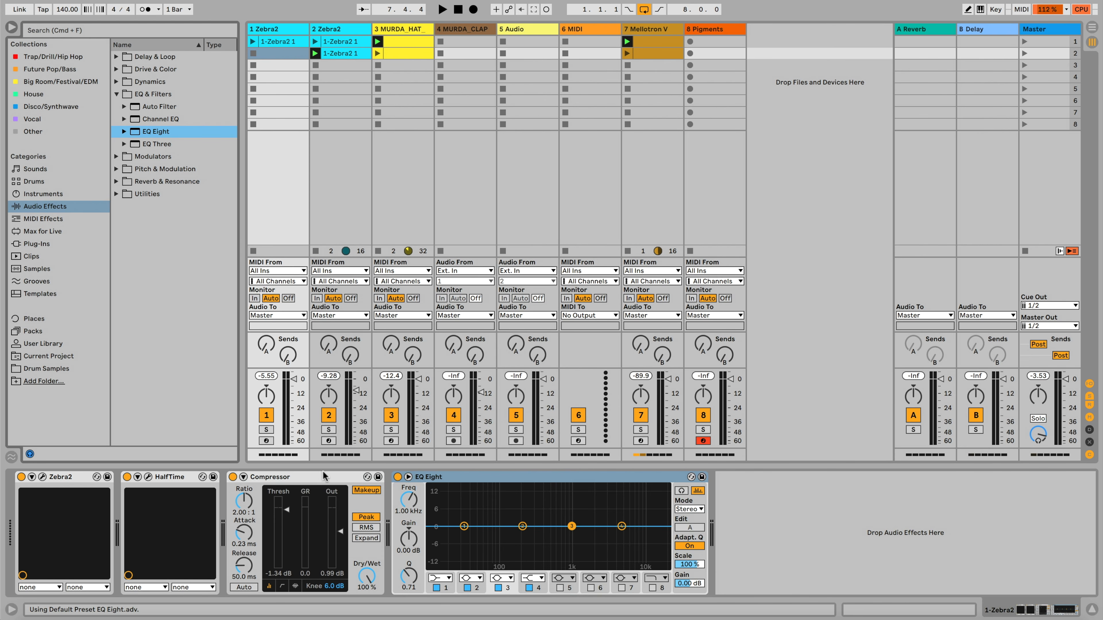
pyautogui.moveTo(438, 480); pyautogui.dragTo(282, 480)
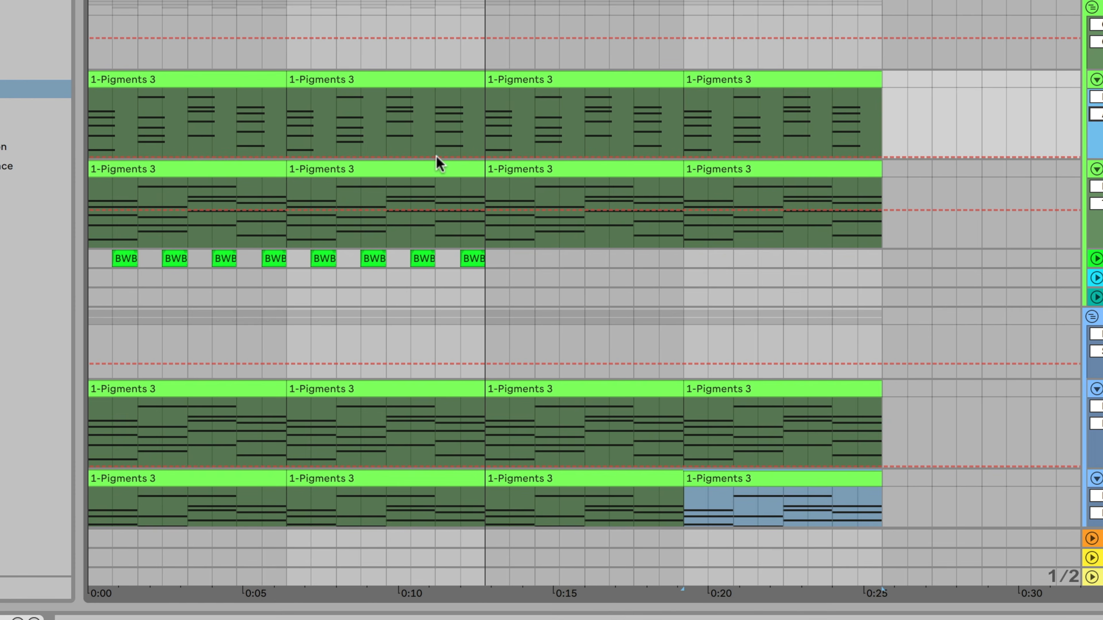
# Add volume automation breakpoints near the end of the second 1-Pigments 3 clip on the uppermost Pigments track.
pyautogui.click(436, 157)
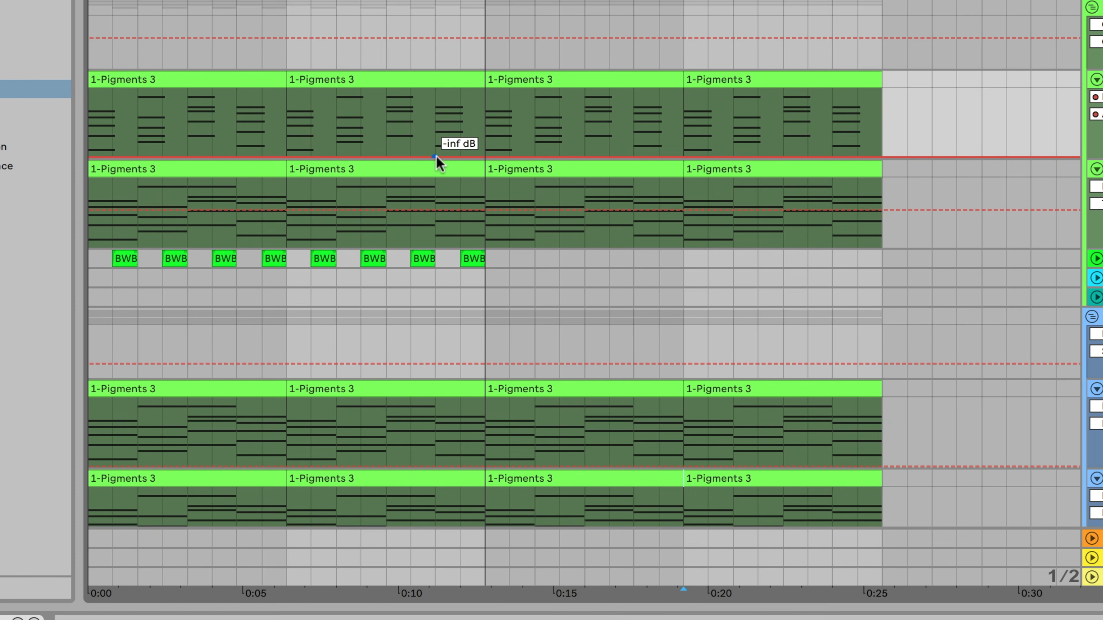
pyautogui.click(484, 159)
pyautogui.moveTo(483, 152)
pyautogui.mouseDown()
pyautogui.moveTo(488, 106)
pyautogui.moveTo(493, 157)
pyautogui.mouseUp()
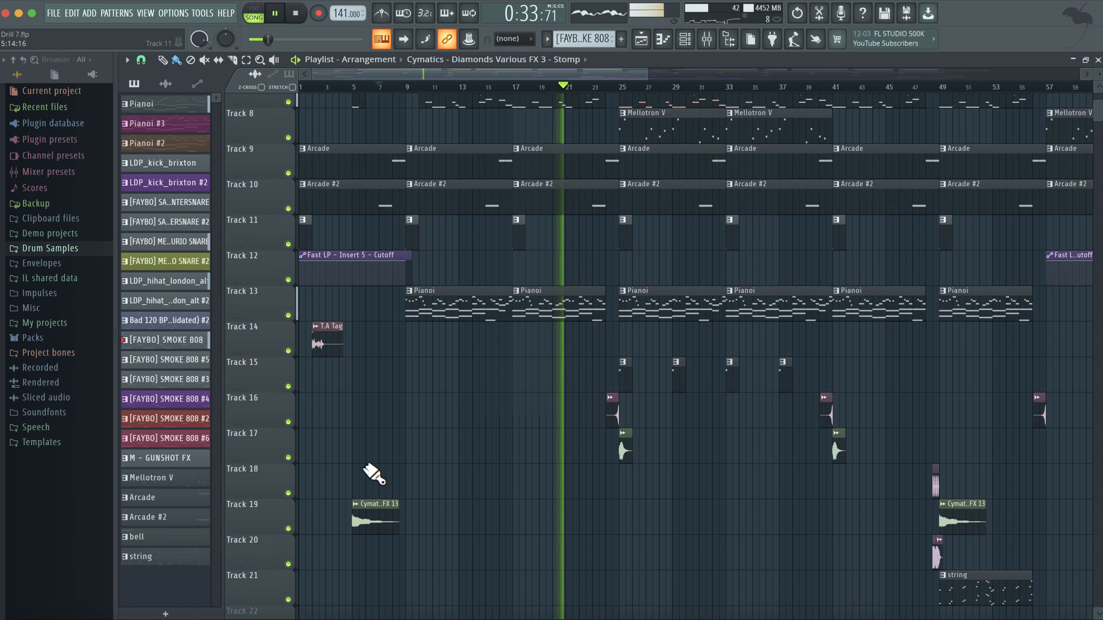
# Switch to FL Studio and look over the Drill 7 playlist, including the Tape Stop automation on tracks 23 and 24.
pyautogui.scroll(-8, 378, 469)
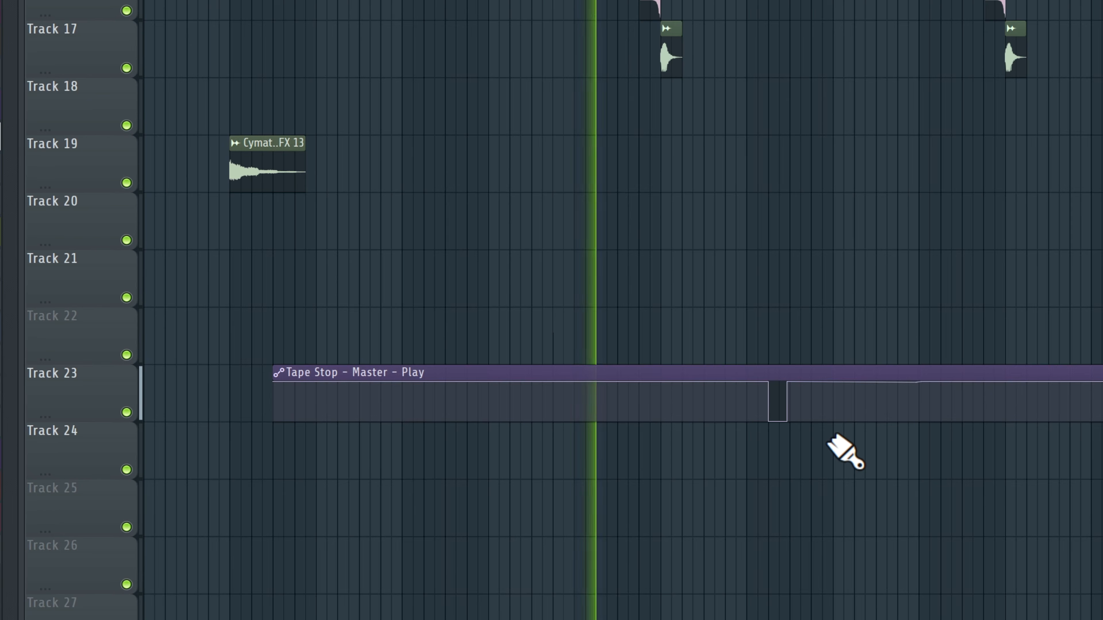
pyautogui.scroll(4, 729, 391)
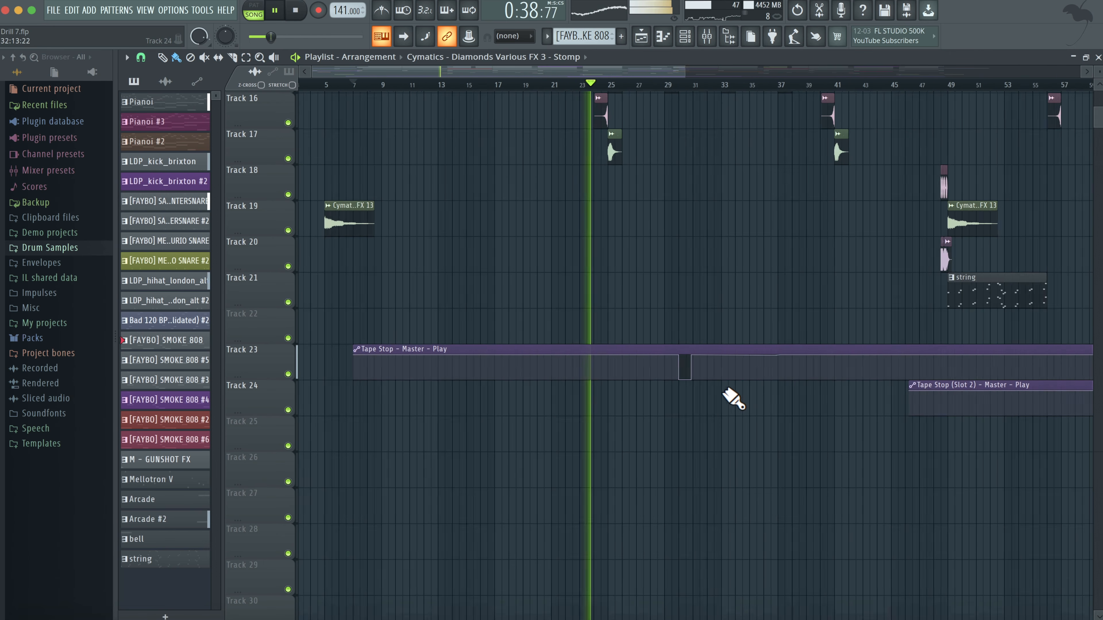
pyautogui.scroll(9, 596, 162)
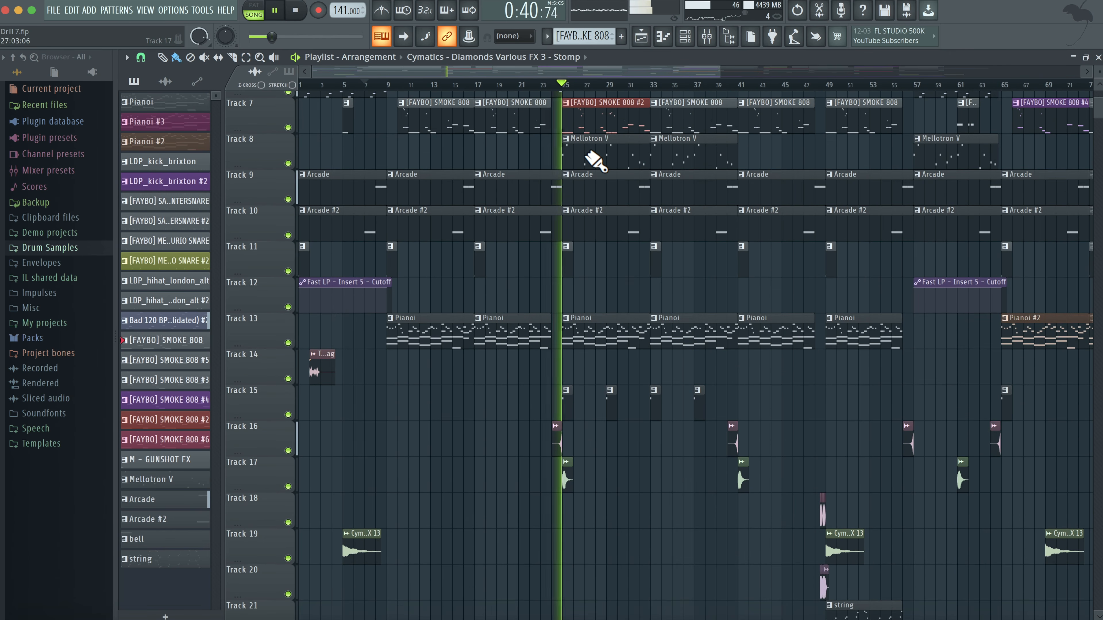
pyautogui.scroll(-1, 595, 162)
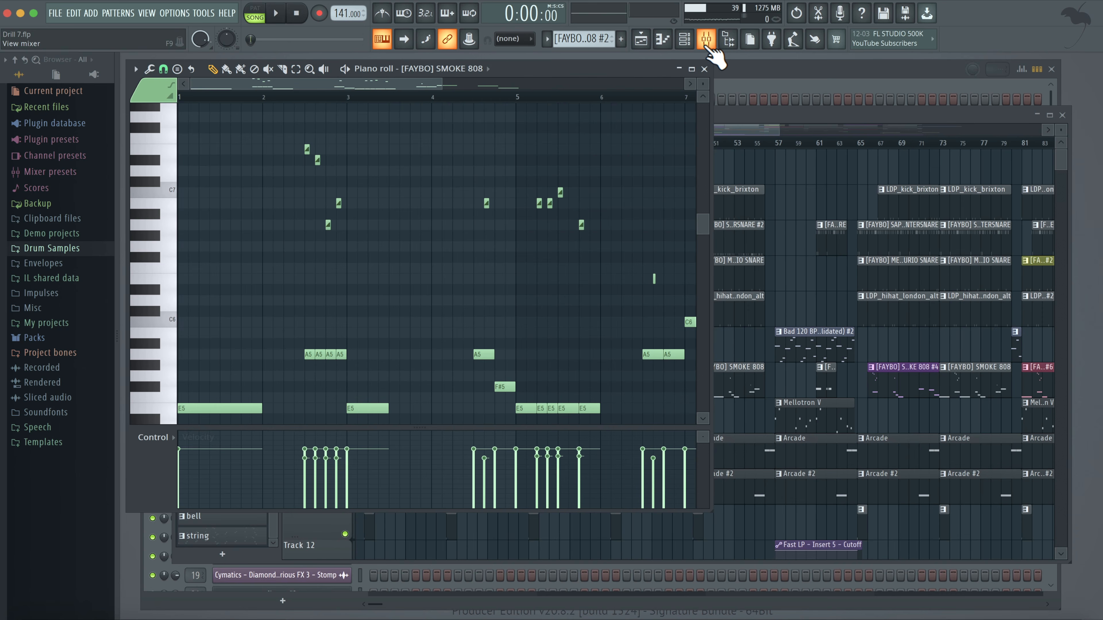
# Open the mixer and show the second HalfTime and the RC-20 Retro Color effects on Insert 9.
pyautogui.click(706, 40)
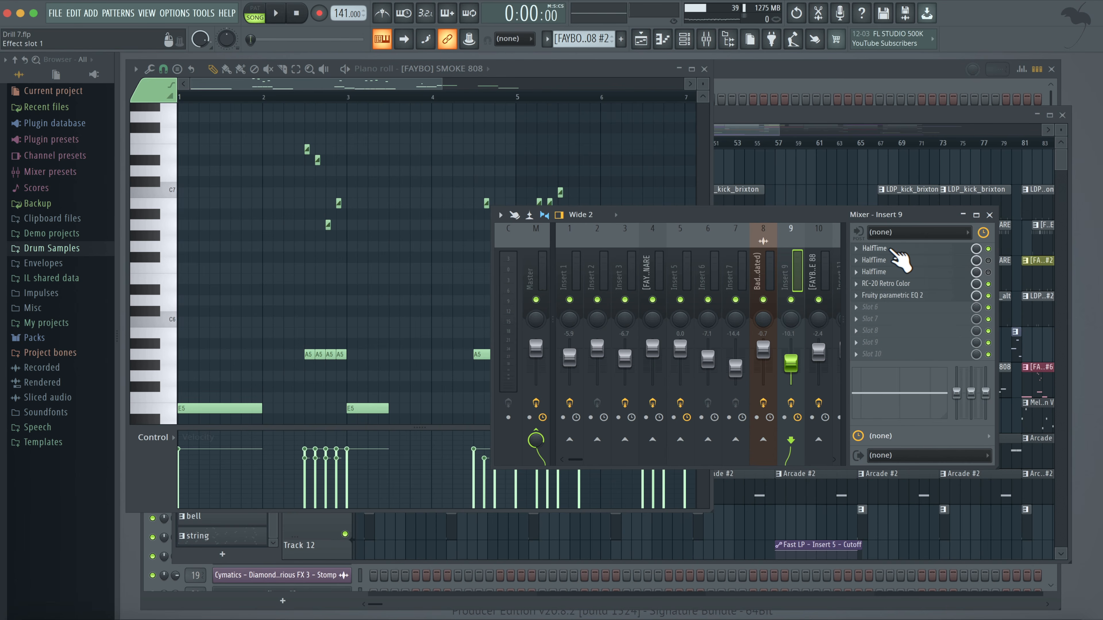
pyautogui.click(892, 261)
pyautogui.click(894, 285)
pyautogui.moveTo(633, 140); pyautogui.dragTo(801, 89)
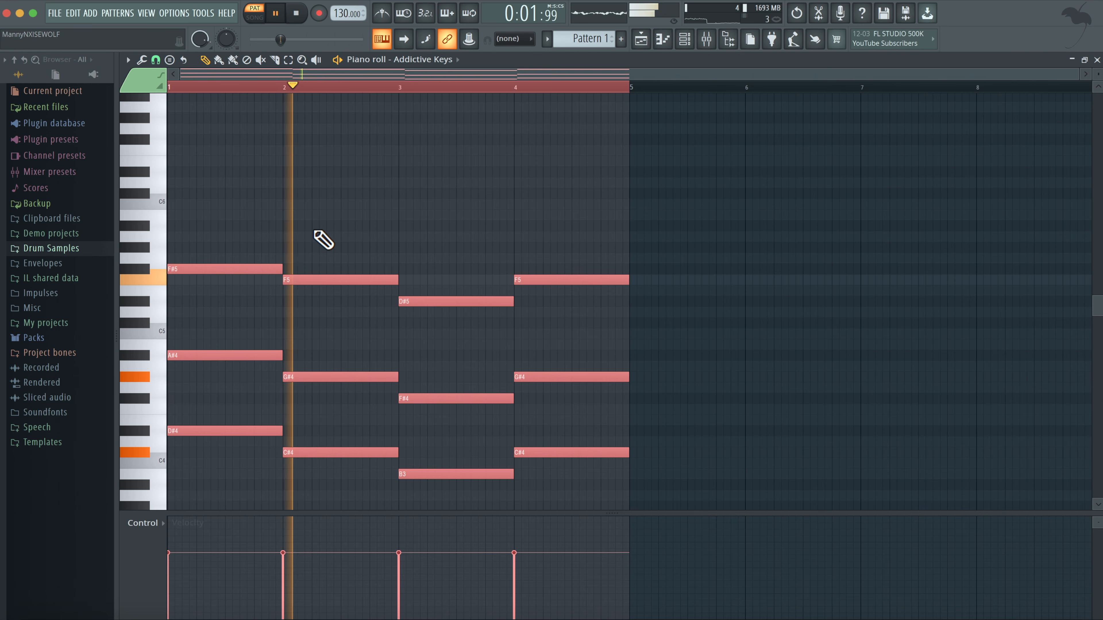
# Strum the Addictive Keys chords, and adjust the randomizer's velocity variation and its pattern note length.
pyautogui.hotkey('alt', 's')
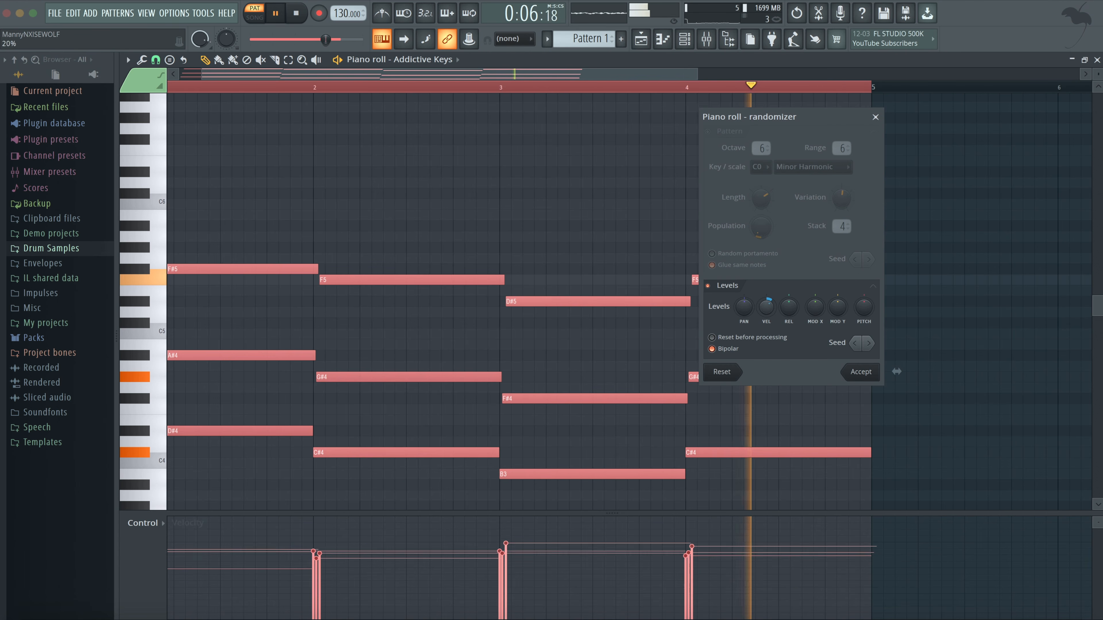
pyautogui.moveTo(766, 307); pyautogui.dragTo(765, 294)
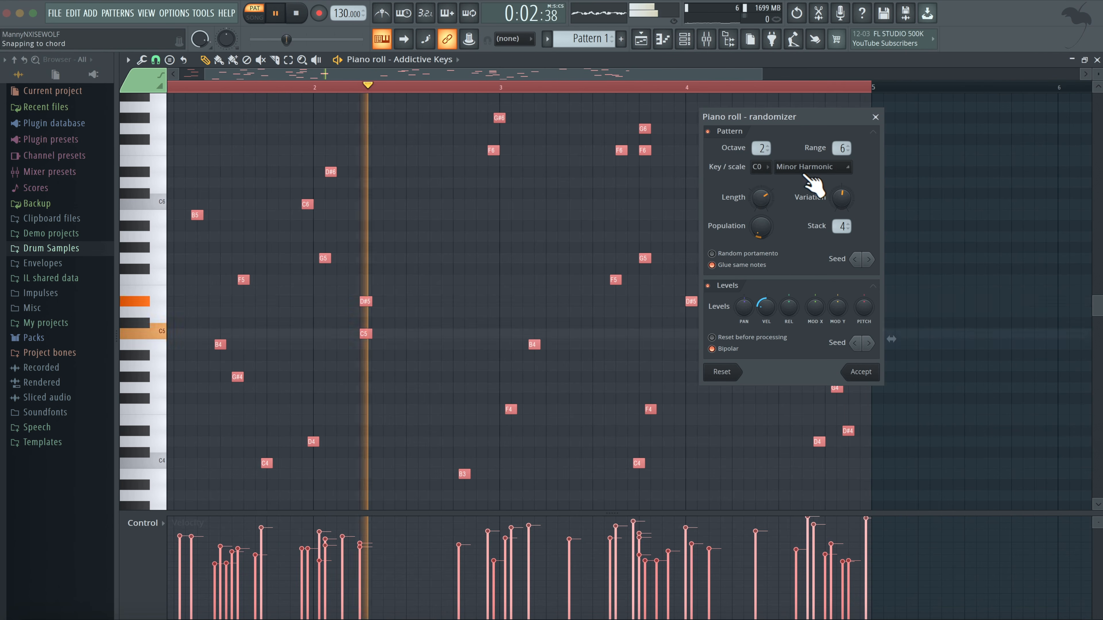
pyautogui.moveTo(760, 198); pyautogui.dragTo(760, 207)
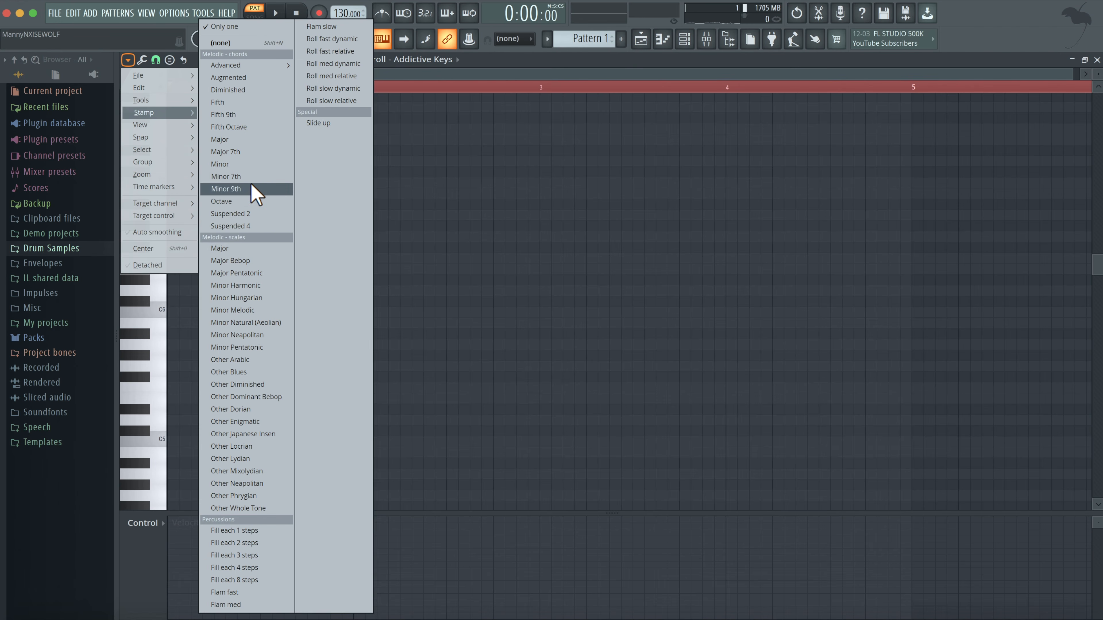
# Stamp a Minor 9th chord at the start of the Addictive Keys piano roll and choose another chopper pattern.
pyautogui.click(254, 189)
pyautogui.click(178, 417)
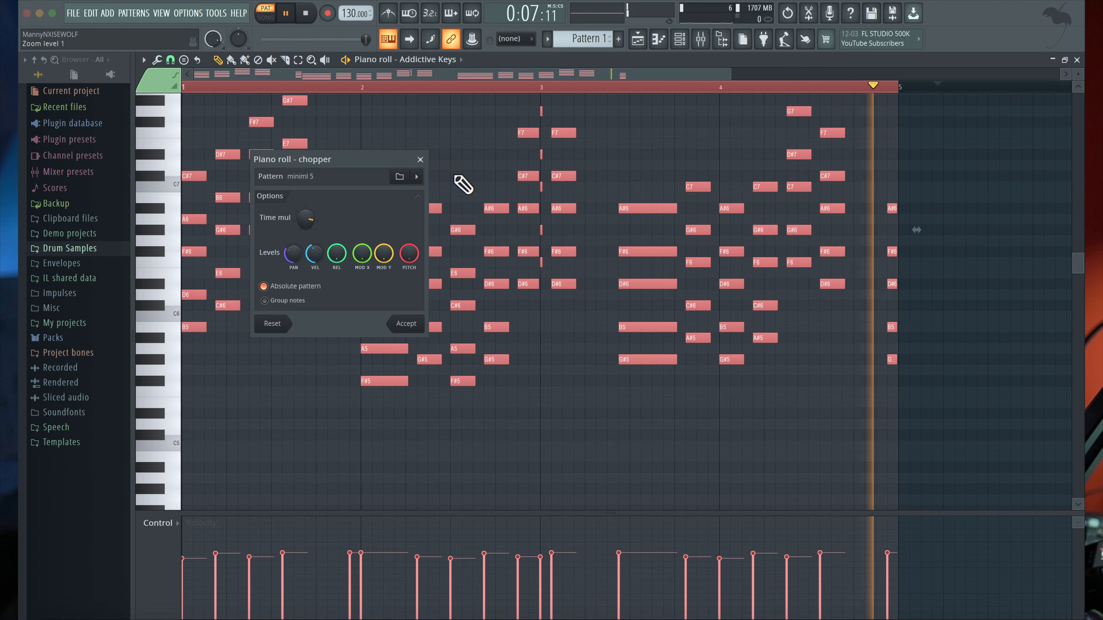
pyautogui.click(417, 176)
pyautogui.click(468, 246)
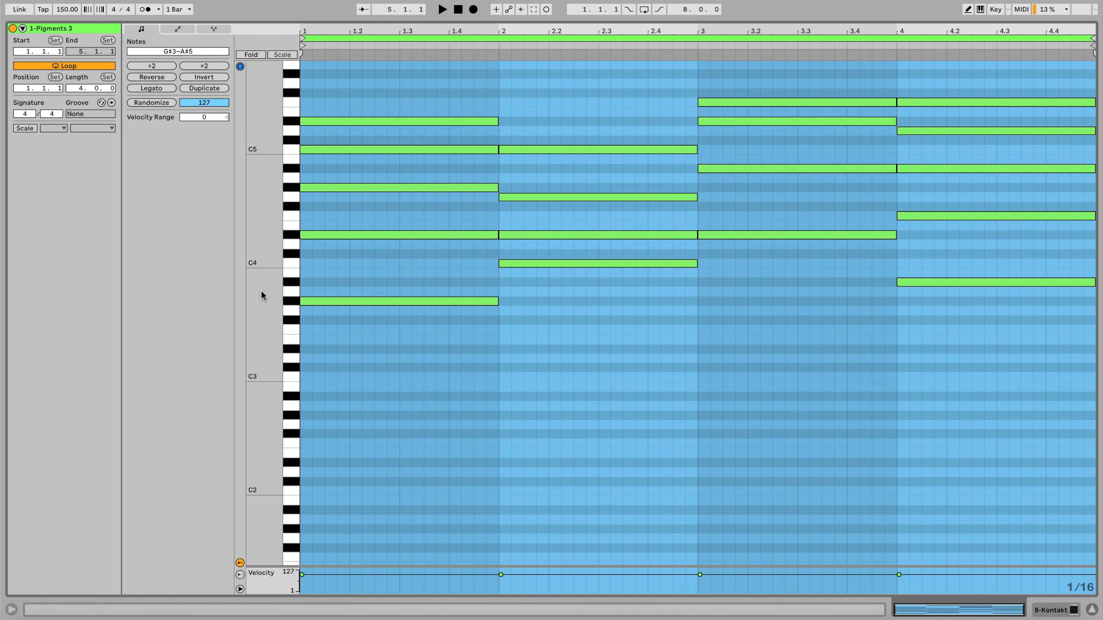
# Switch to Ableton Live and try scale highlighting on the 1-Pigments 3 clip with root F and the Major scale.
pyautogui.scroll(5, 256, 296)
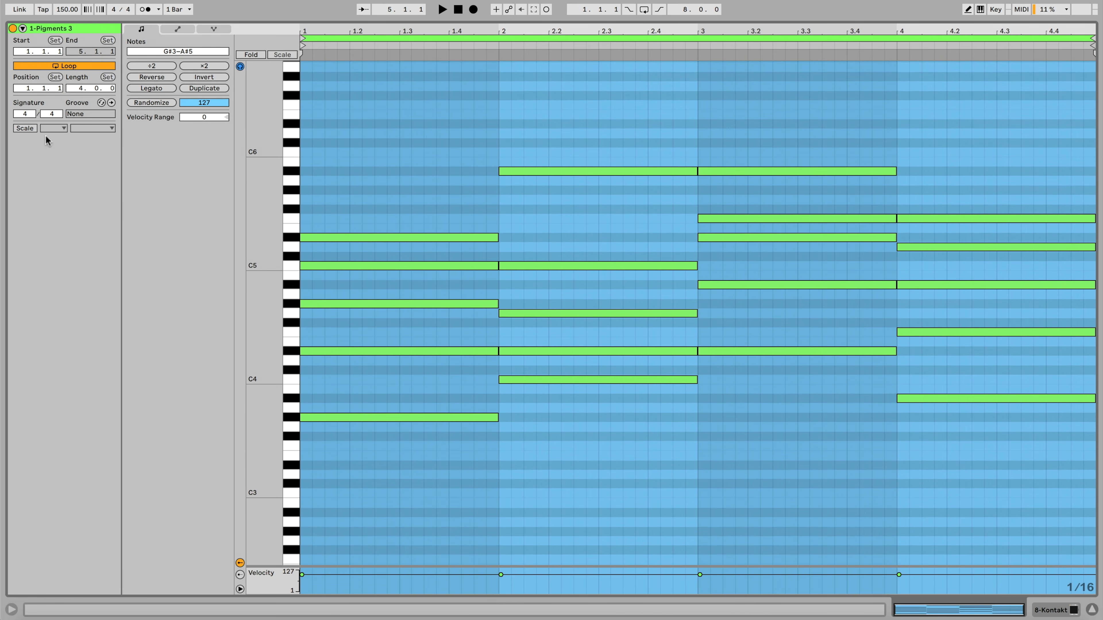
pyautogui.click(25, 128)
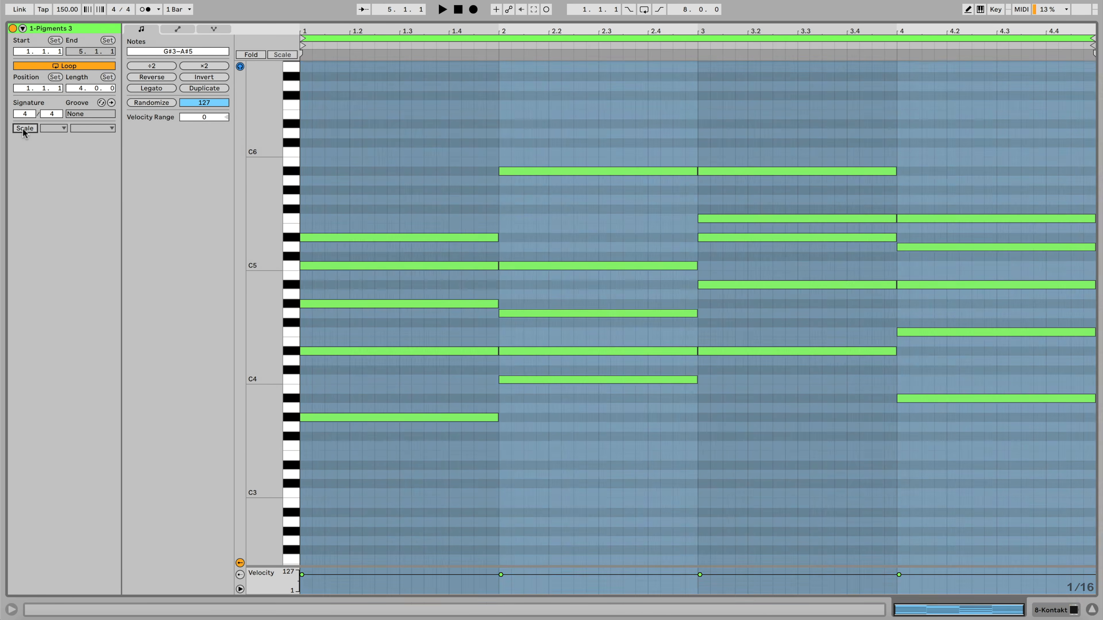
pyautogui.click(51, 129)
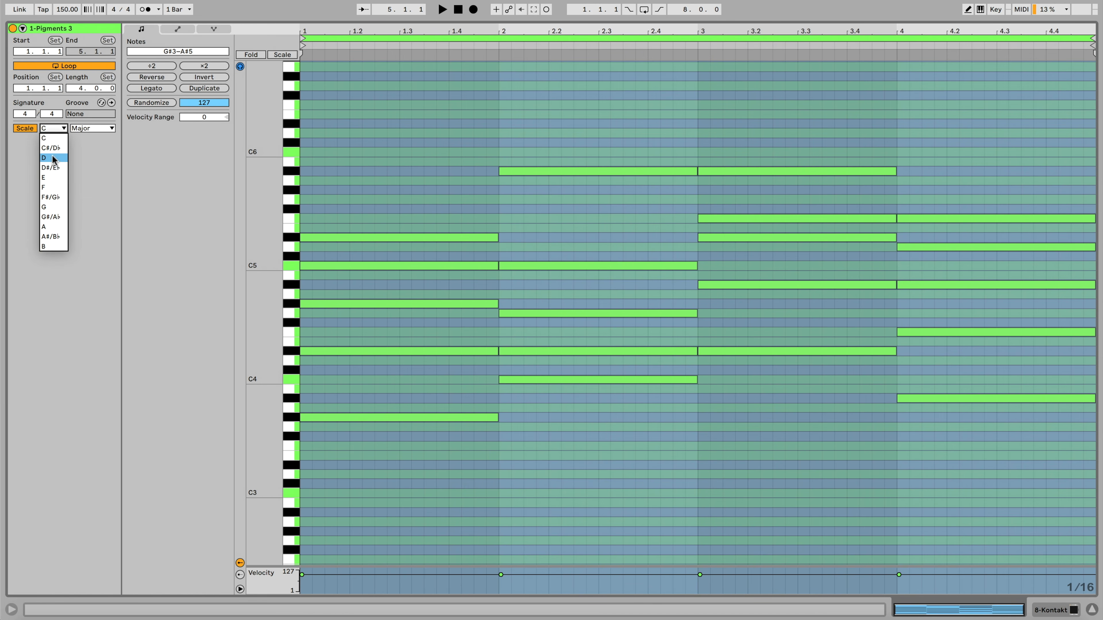
pyautogui.click(54, 187)
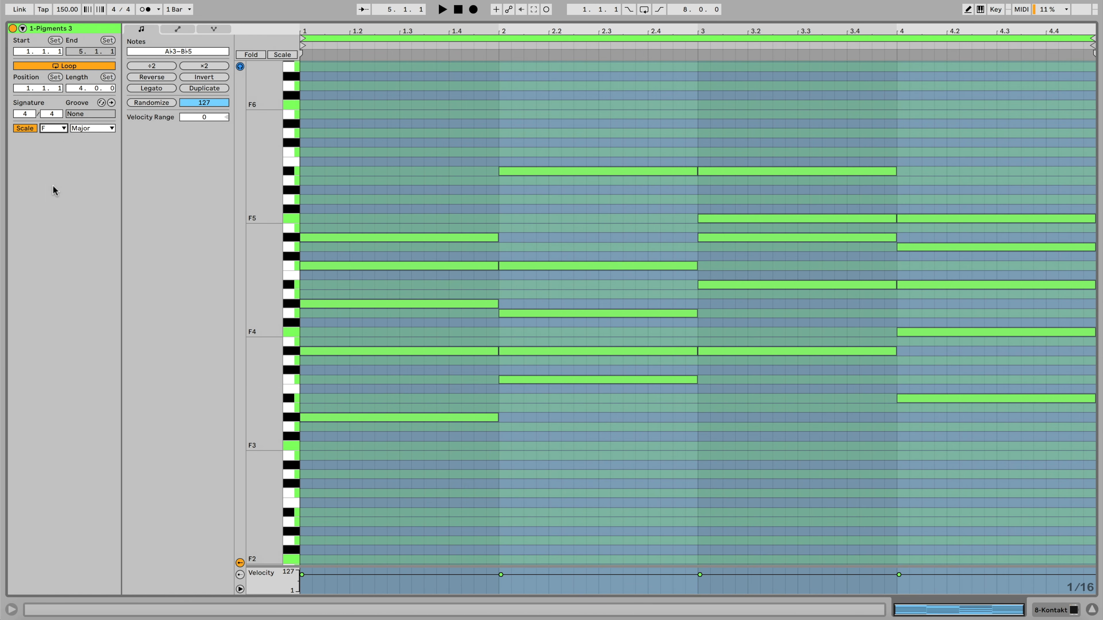
pyautogui.click(31, 128)
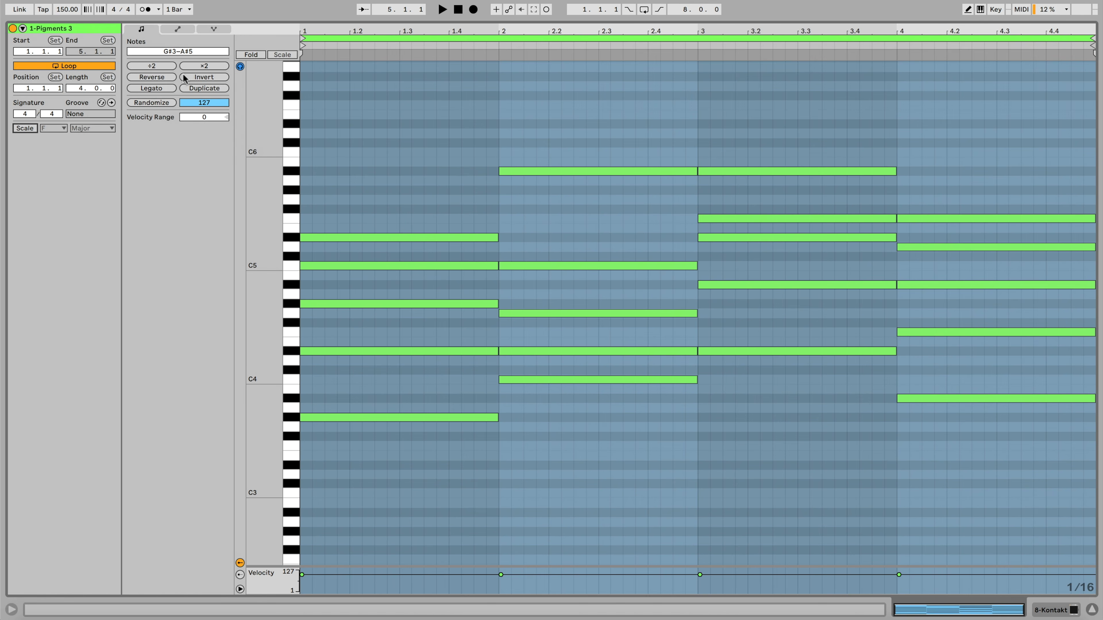
# Compress the 1-Pigments 3 clip's notes to half their length with the ÷2 operation.
pyautogui.click(152, 66)
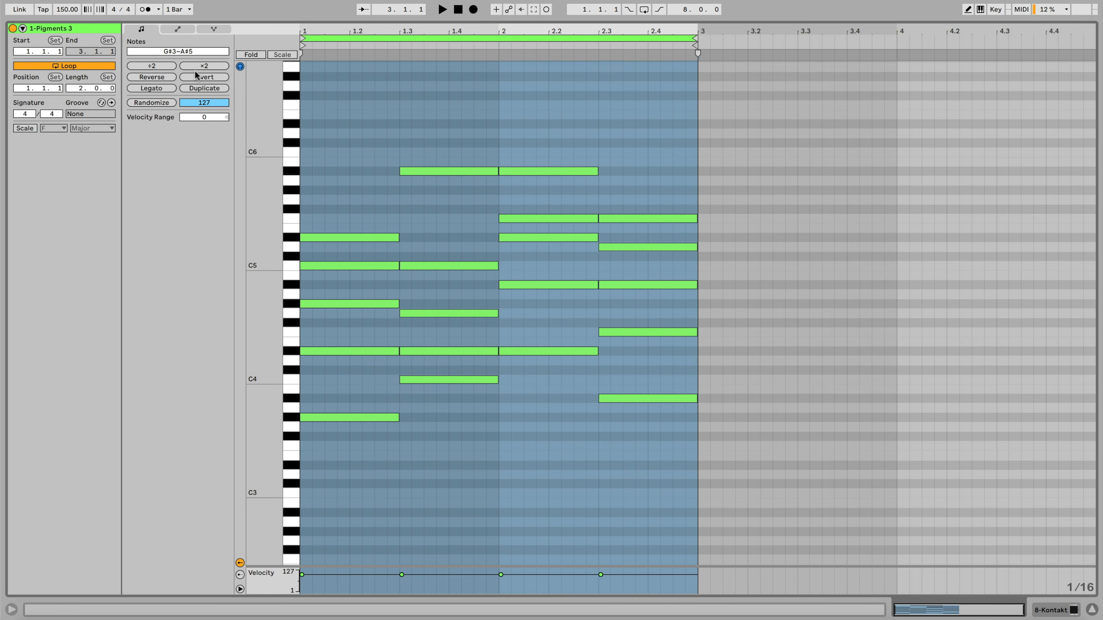
# Stretch the 1-Pigments 3 clip's notes to double length with the ×2 operation and try inverting them.
pyautogui.click(204, 65)
pyautogui.click(189, 79)
pyautogui.click(190, 80)
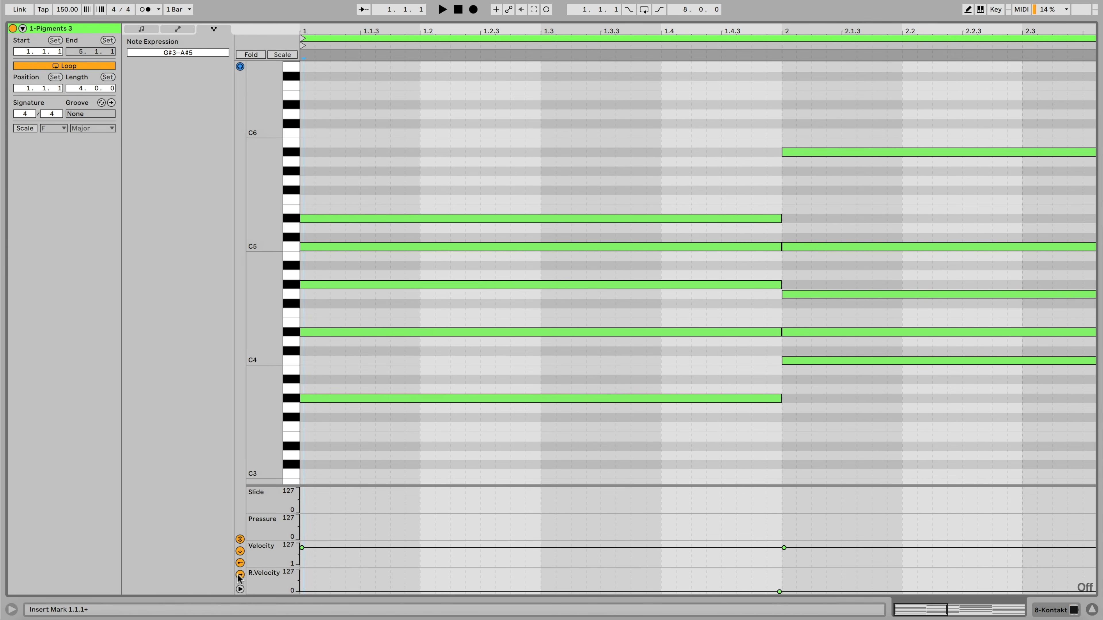
# Draw a pitch expression curve on the first G#3 note, rising about 7 semitones towards its end, play it and reshape it with more breakpoints.
pyautogui.click(321, 398)
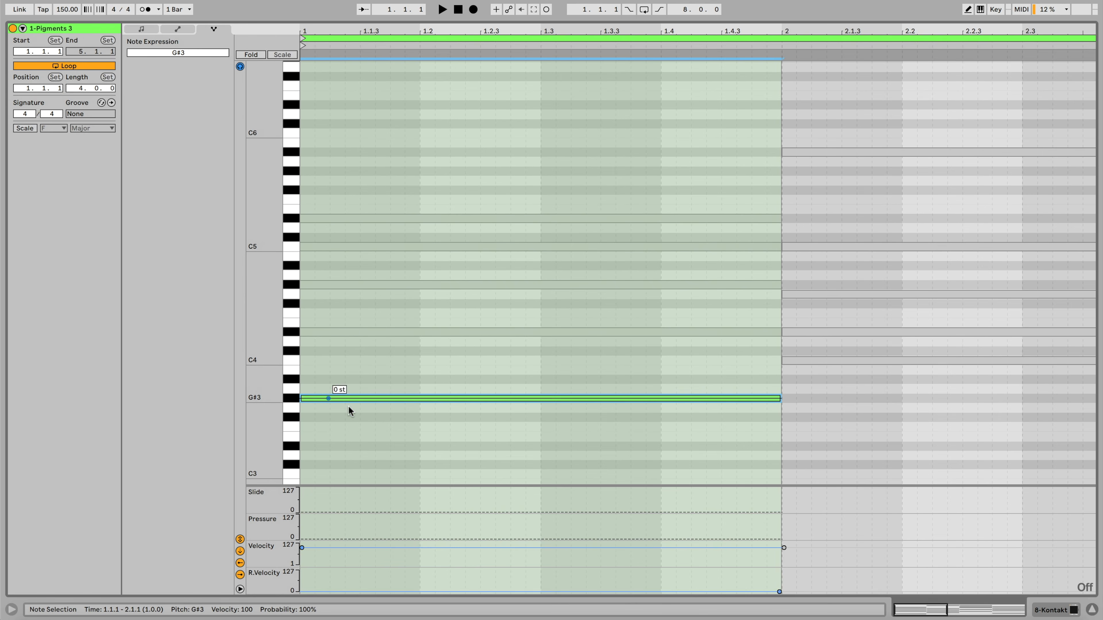
pyautogui.click(774, 398)
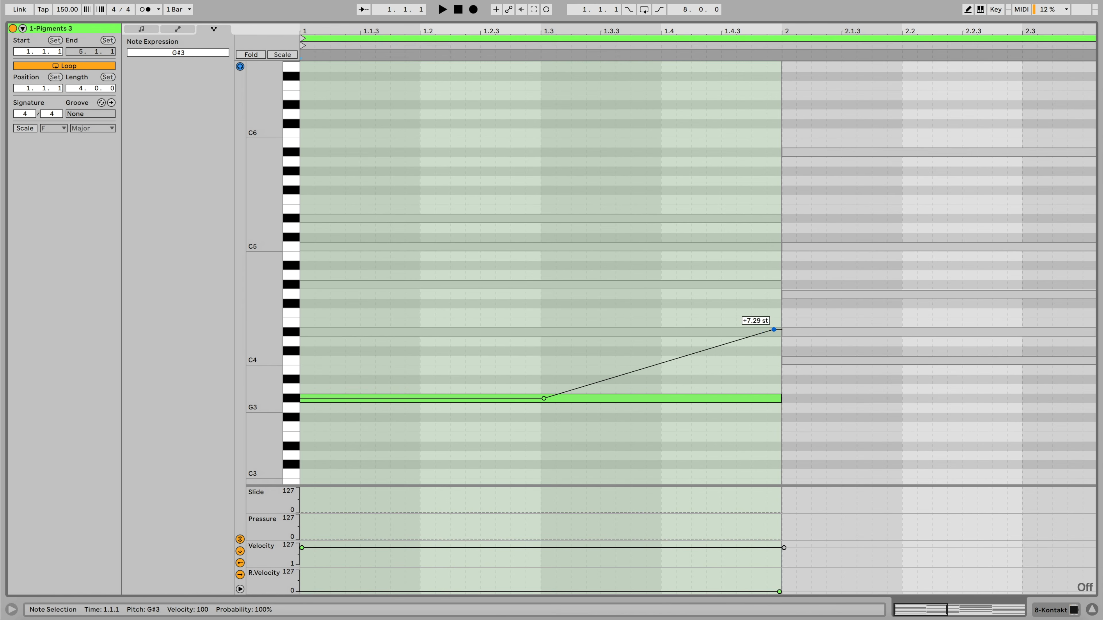
pyautogui.press('space')
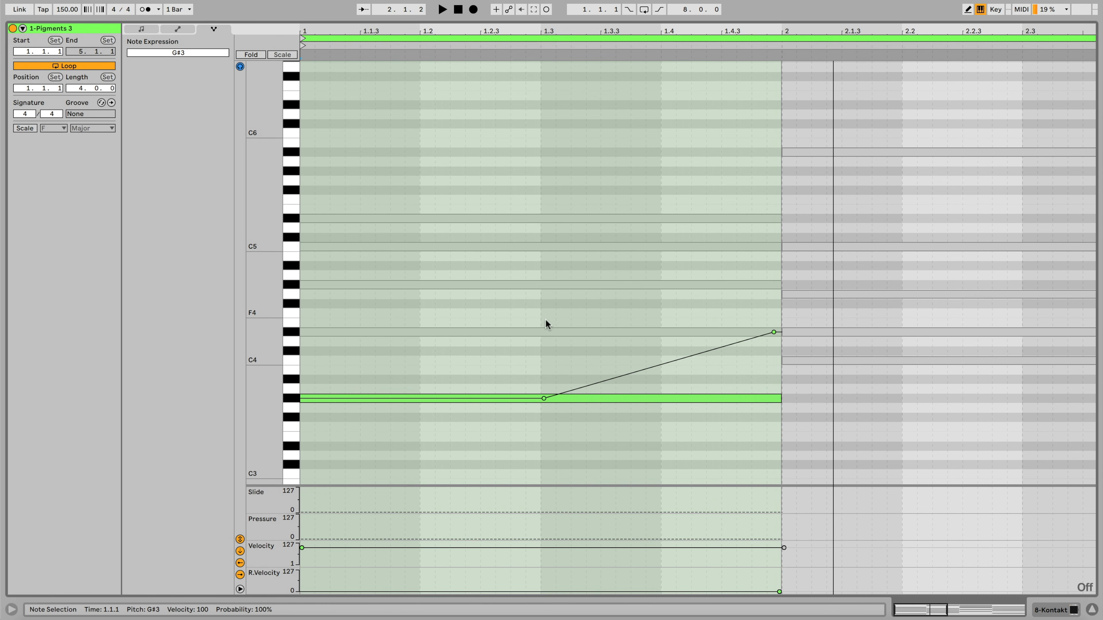
pyautogui.click(547, 332)
pyautogui.press('space')
pyautogui.click(729, 332)
pyautogui.moveTo(729, 333); pyautogui.dragTo(730, 365)
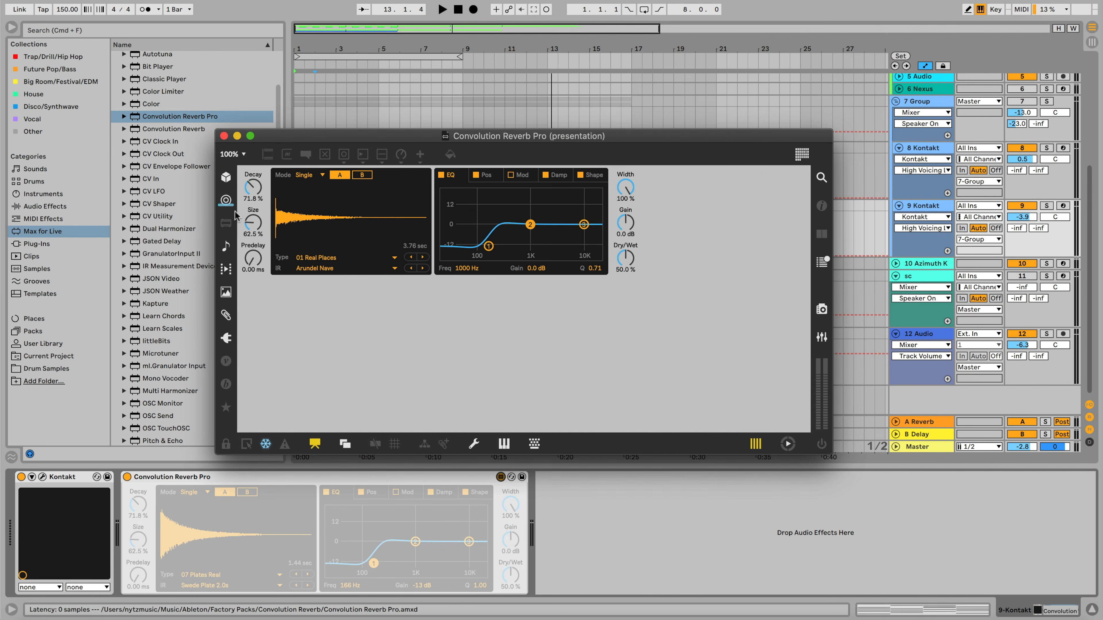
# View the Convolution Reverb Pro device's patcher, return to its presentation view and resize and reposition the editor window.
pyautogui.click(314, 444)
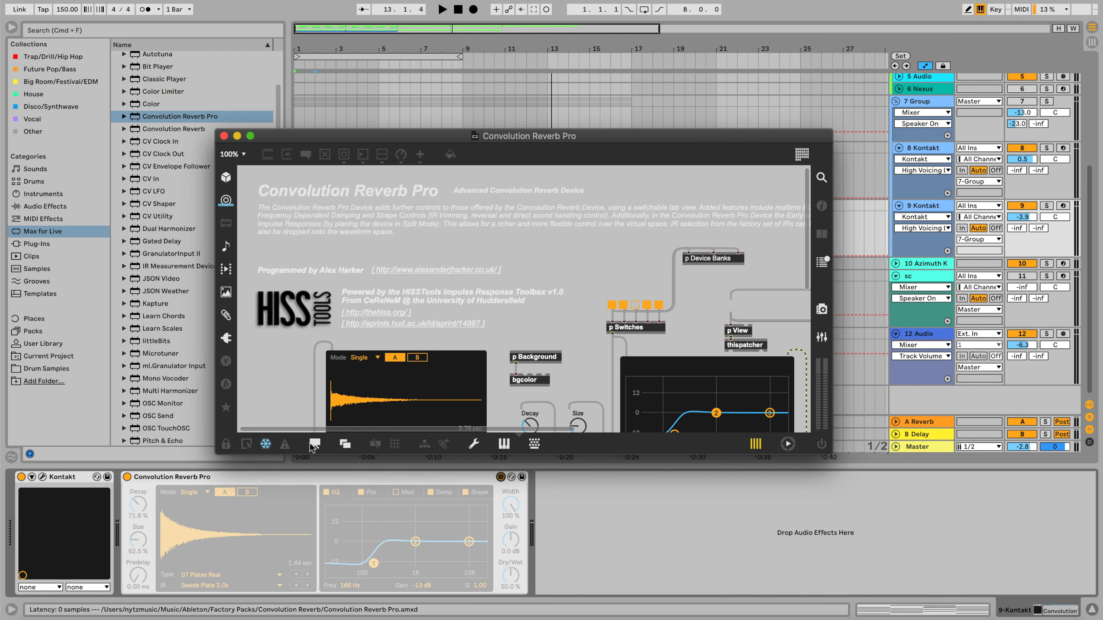
pyautogui.click(314, 444)
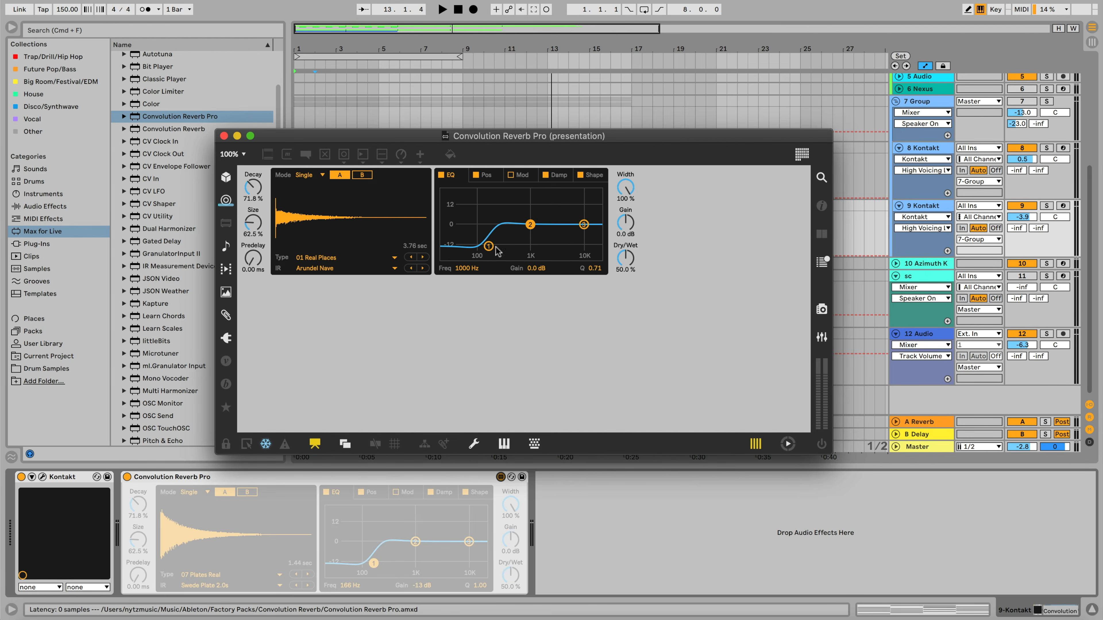
pyautogui.moveTo(215, 129); pyautogui.dragTo(105, 42)
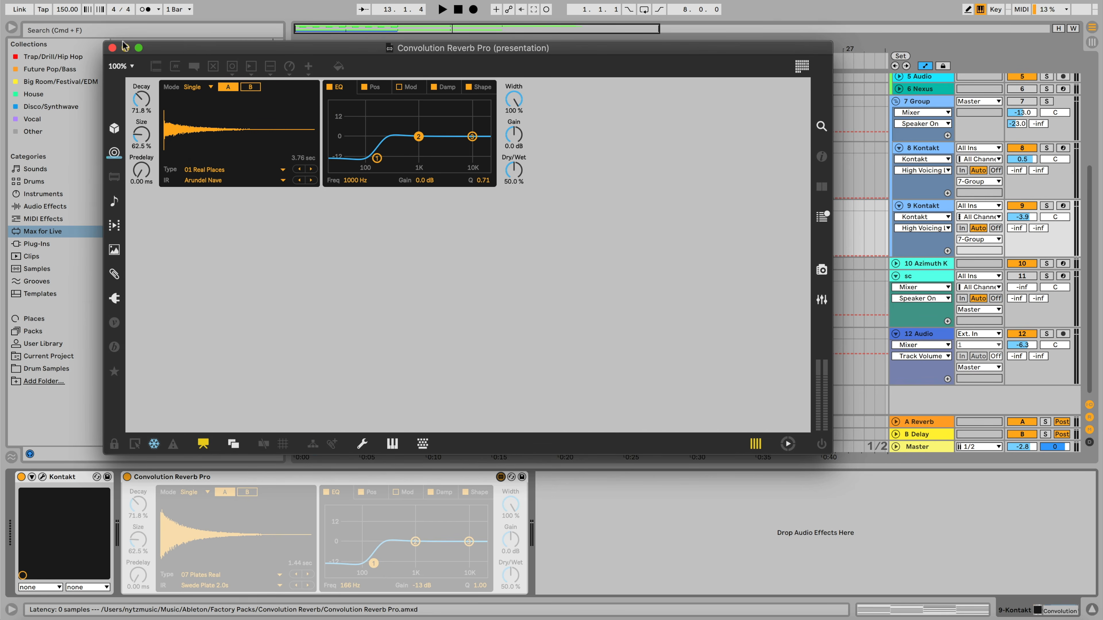
pyautogui.moveTo(219, 49); pyautogui.dragTo(279, 88)
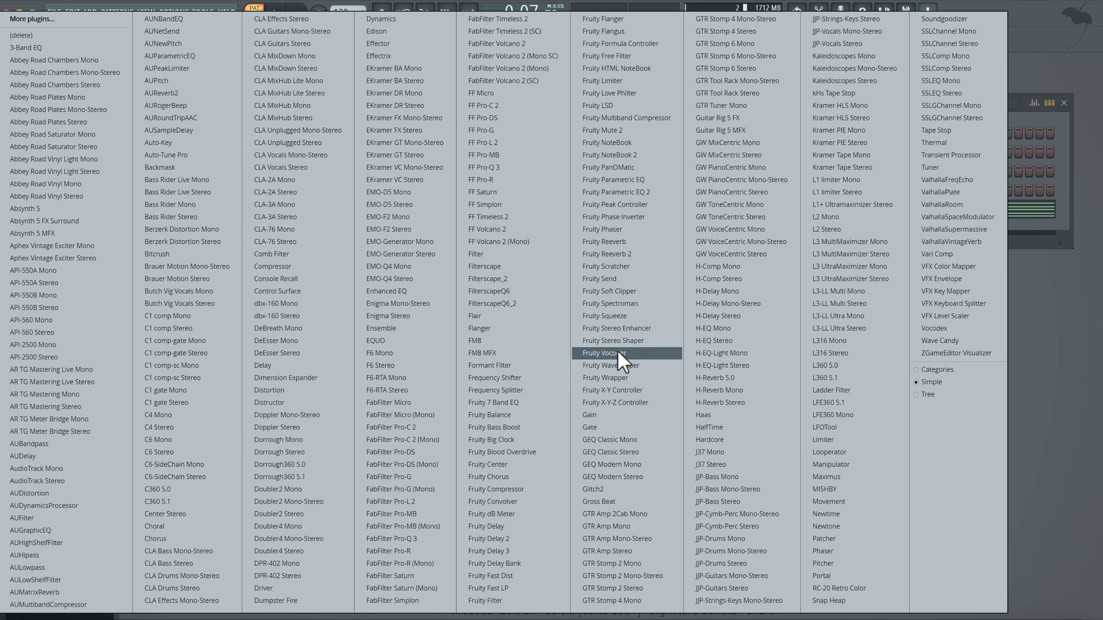
# Switch to FL Studio, add Fruity Parametric EQ 2 to mixer Insert 5 and browse the FLEX presets.
pyautogui.click(638, 192)
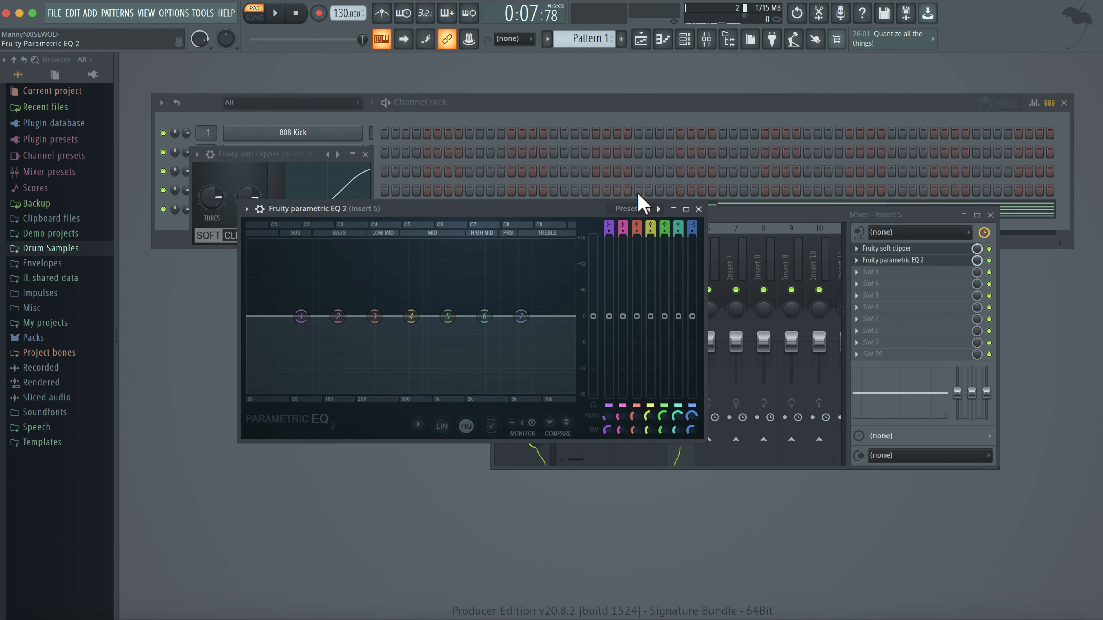
pyautogui.click(525, 111)
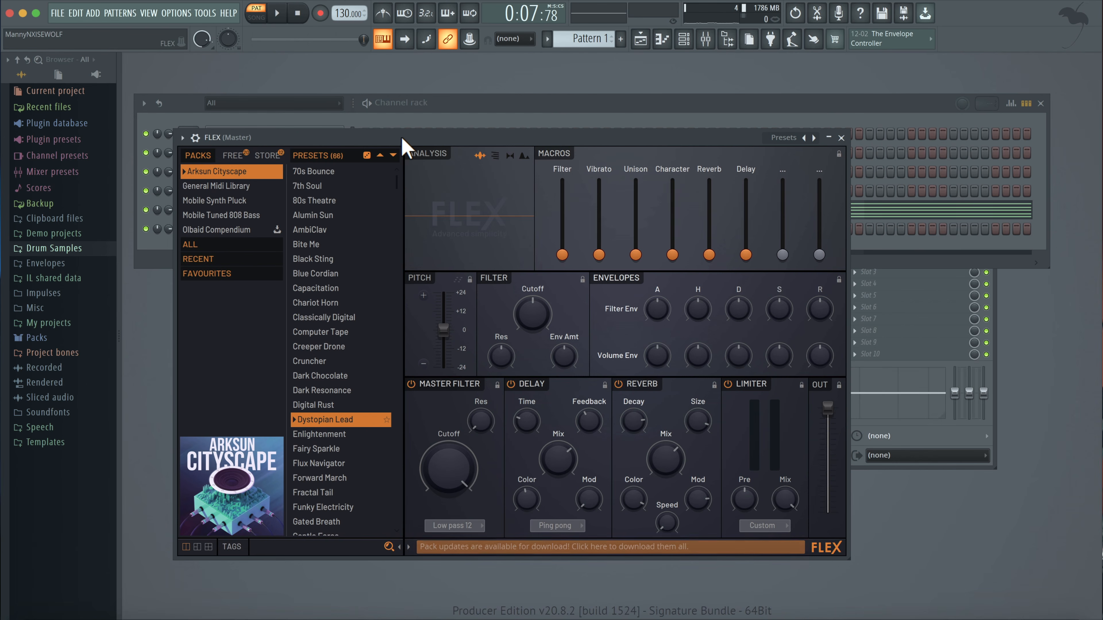
pyautogui.moveTo(404, 145); pyautogui.dragTo(489, 158)
pyautogui.scroll(-3, 430, 256)
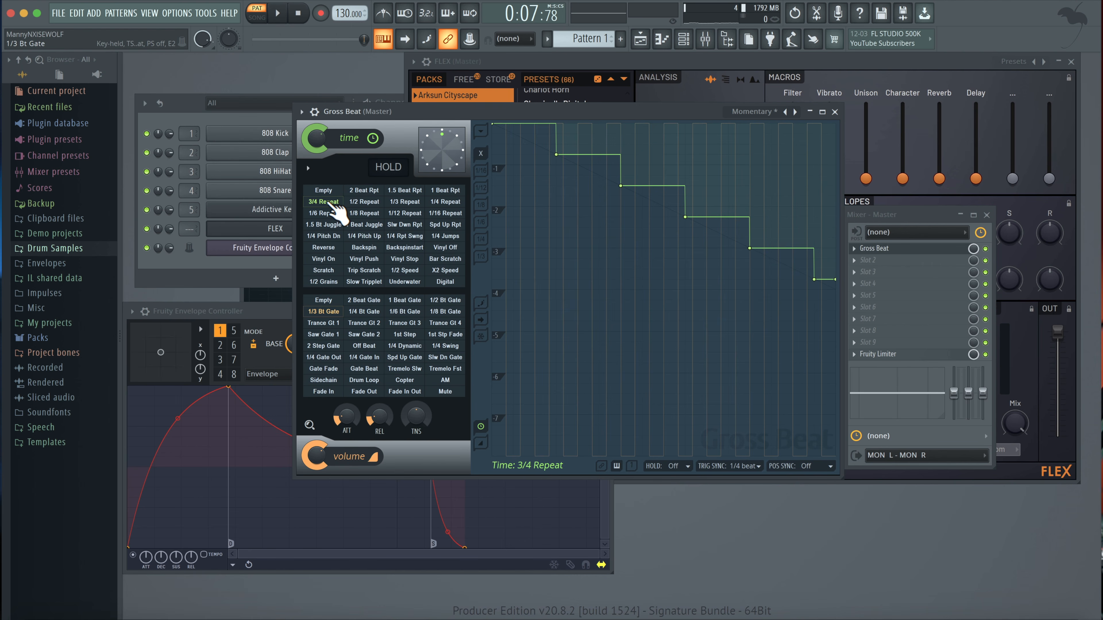
# Play the pattern through Gross Beat and choose the Spd Up Rpt time preset and the Trance Gt 3 volume preset.
pyautogui.press('space')
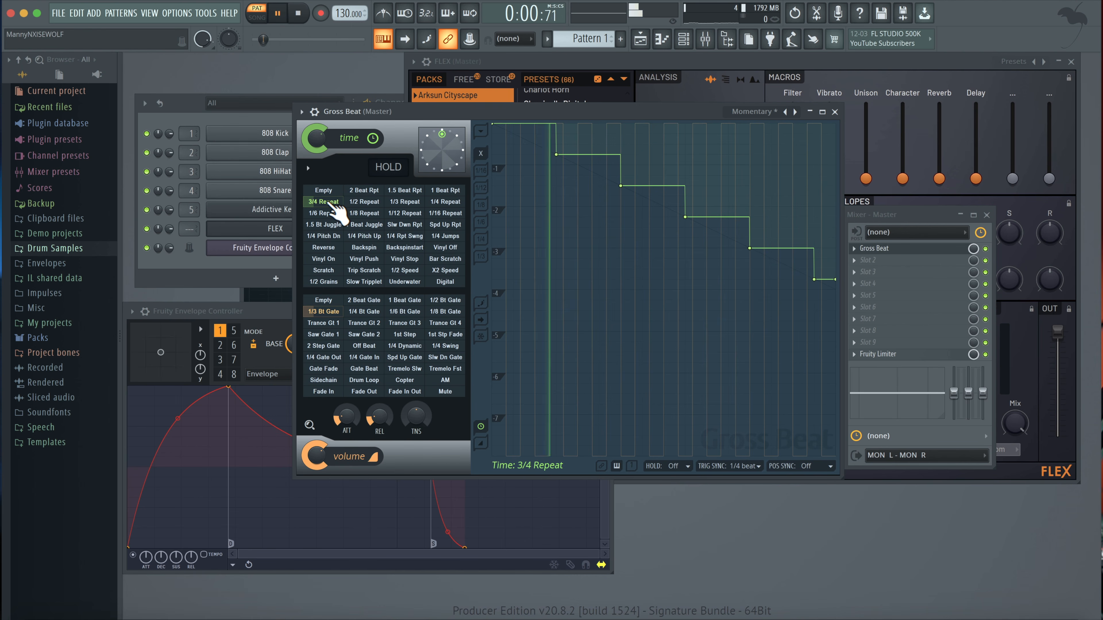
pyautogui.click(443, 225)
pyautogui.click(405, 323)
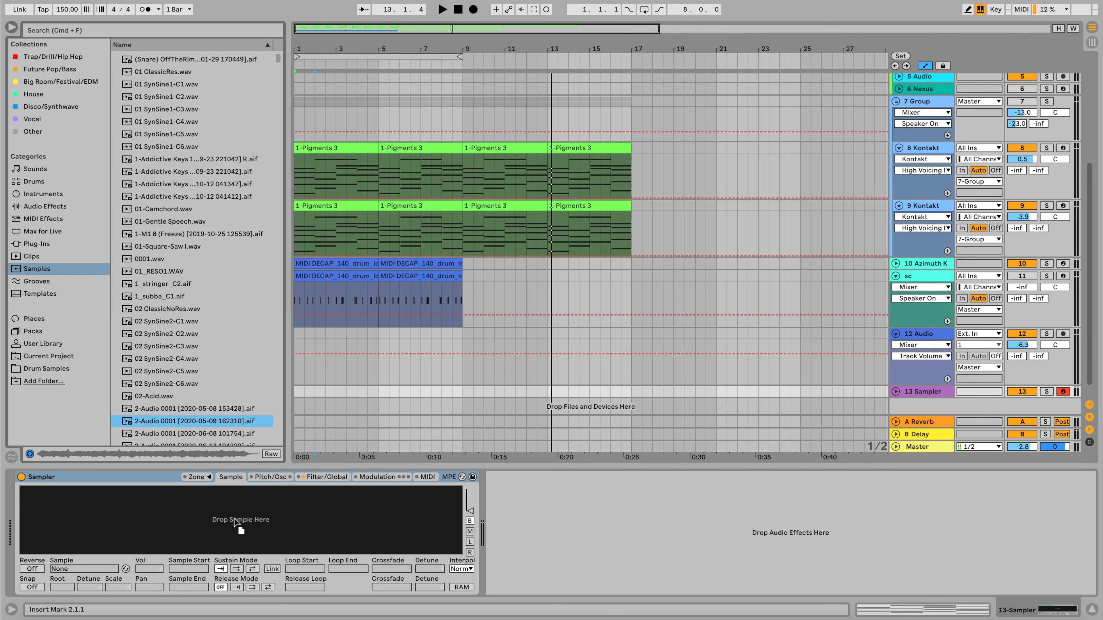
pyautogui.moveTo(235, 522); pyautogui.dragTo(228, 541)
pyautogui.moveTo(20, 494); pyautogui.dragTo(179, 496)
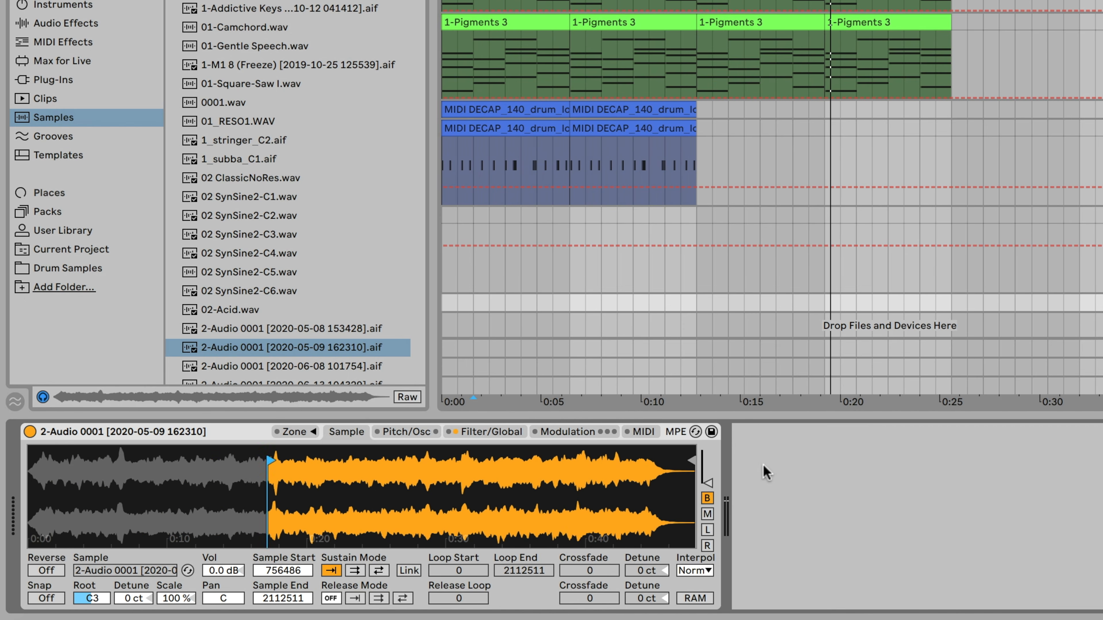
pyautogui.moveTo(461, 496); pyautogui.dragTo(223, 498)
pyautogui.scroll(5, 310, 496)
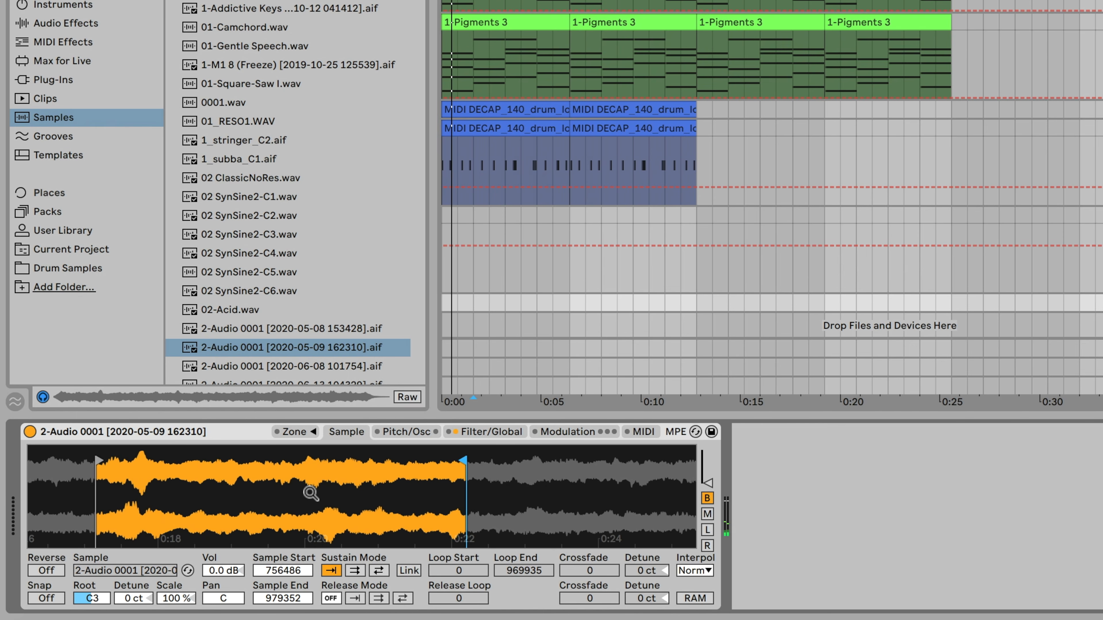
pyautogui.moveTo(461, 463); pyautogui.dragTo(130, 462)
# Try the sustain and release loop modes on the trimmed sample and turn both loops off again.
pyautogui.click(400, 598)
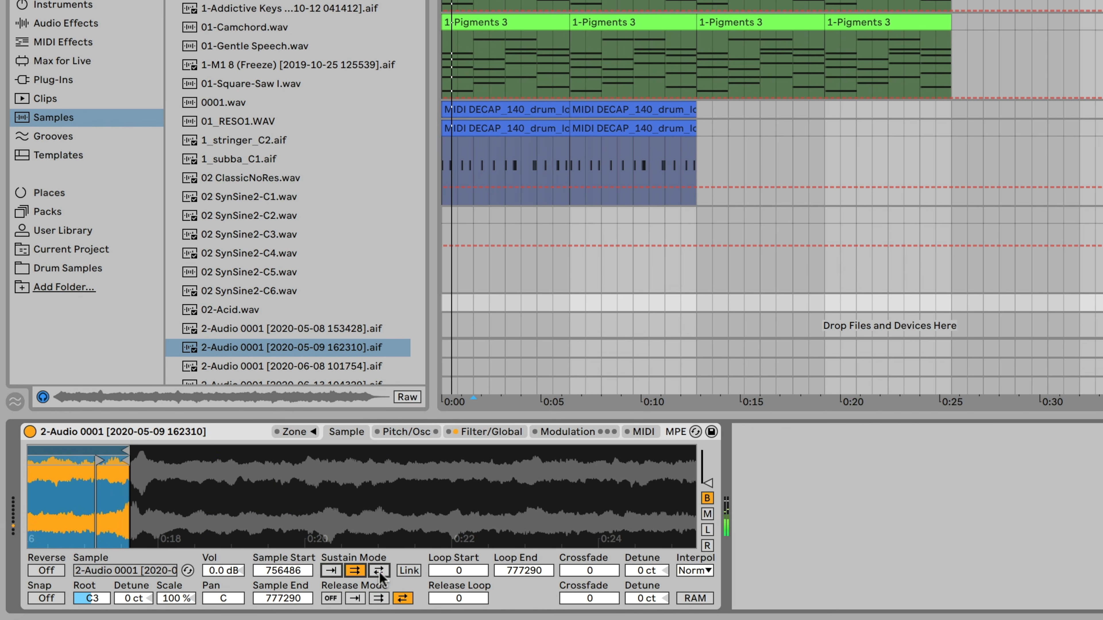
pyautogui.scroll(-5, 165, 484)
pyautogui.click(332, 599)
pyautogui.click(333, 572)
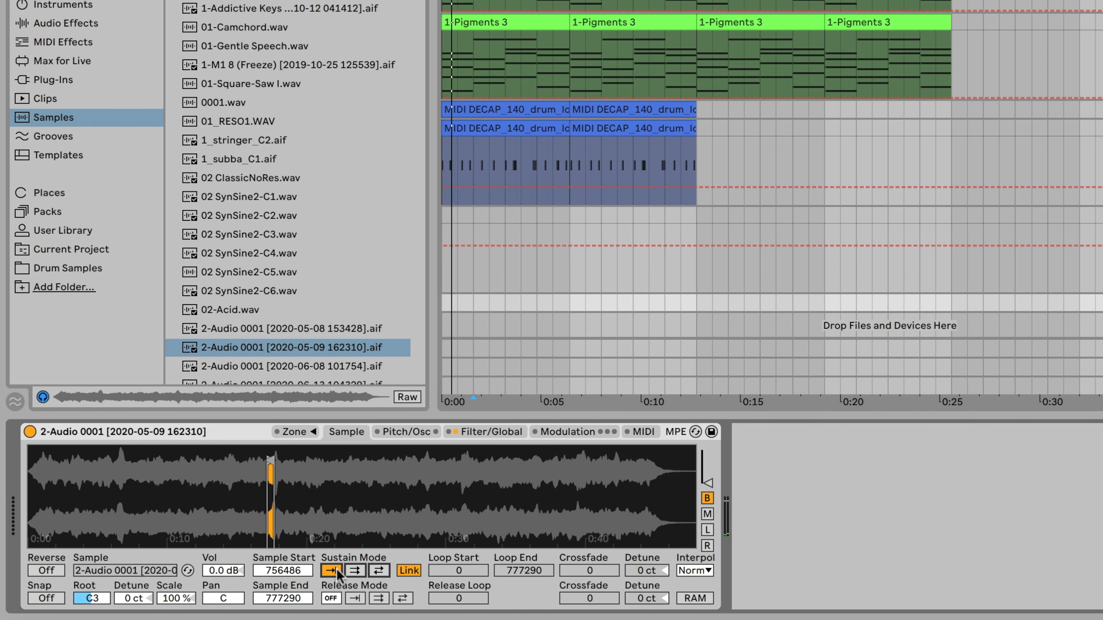
# Look through Sampler's Pitch/Osc and Filter/Global settings.
pyautogui.scroll(8, 271, 522)
pyautogui.click(406, 432)
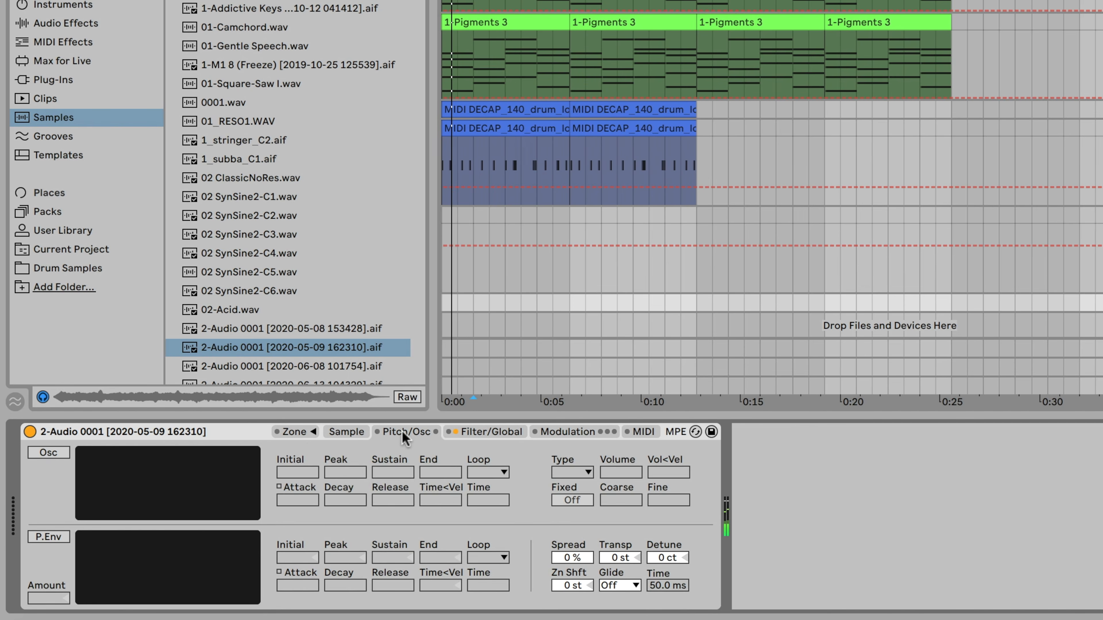
pyautogui.click(492, 431)
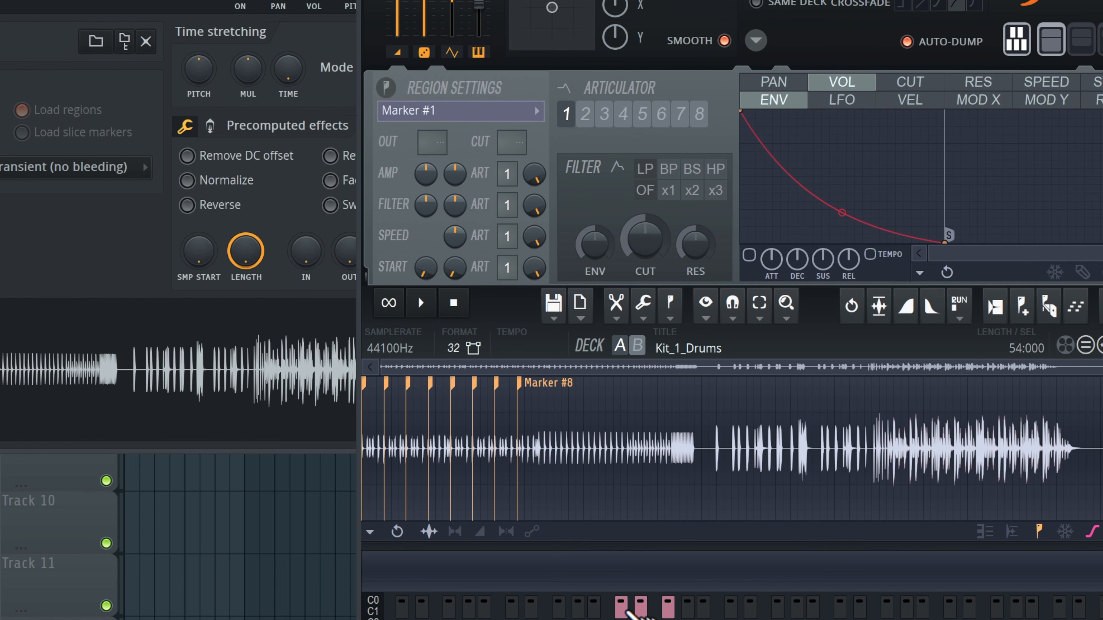
# Switch to FL Studio, audition a Slicex slice of Kit_1_Drums and open the sample in the audio editor.
pyautogui.click(625, 610)
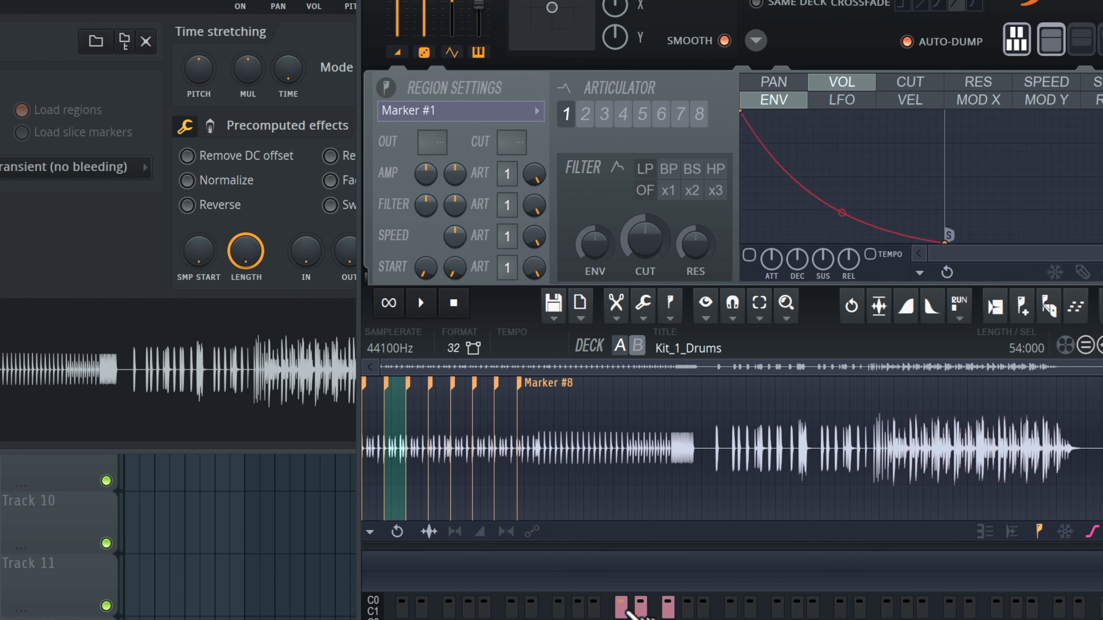
pyautogui.rightClick(111, 367)
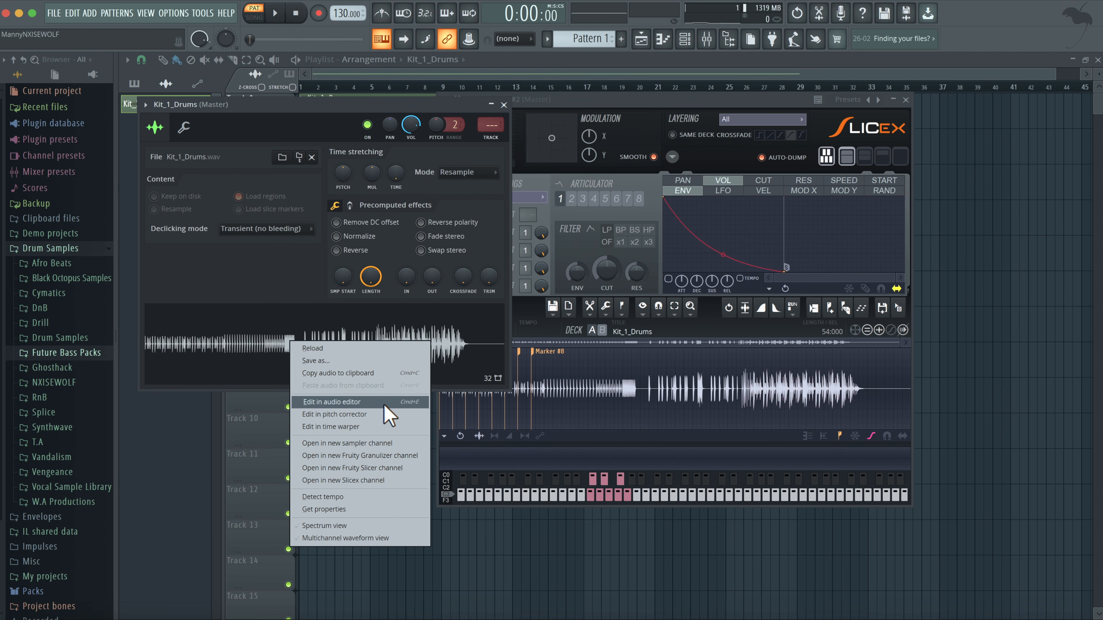
pyautogui.click(269, 471)
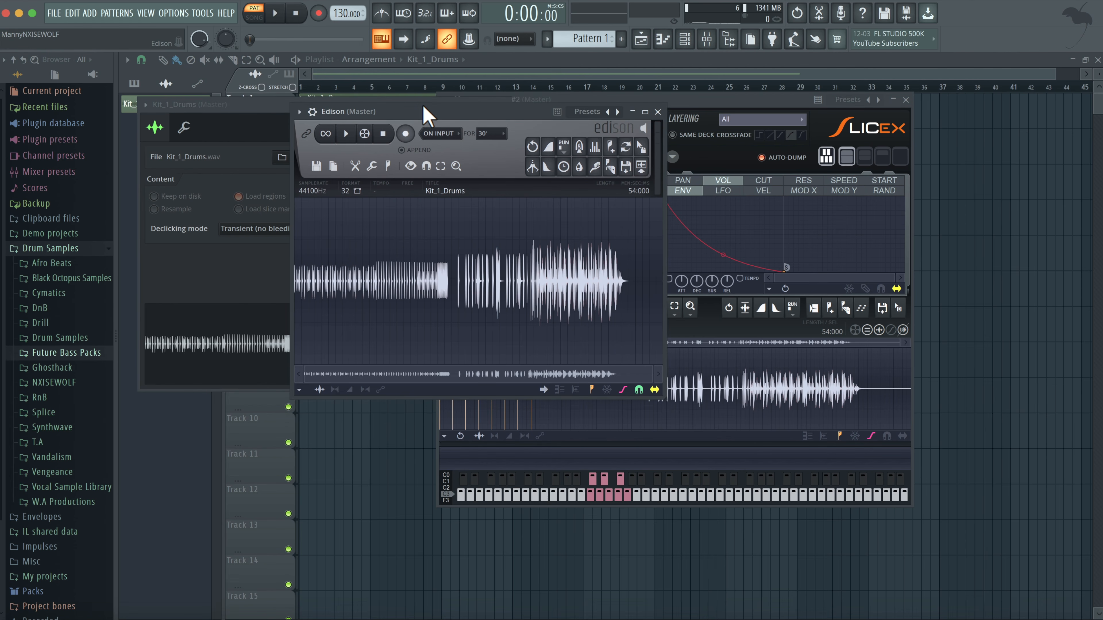
# Fade in the Kit_1_Drums audio in Edison and shift a NewTime warp marker earlier, to just after position 2.
pyautogui.moveTo(424, 112); pyautogui.dragTo(520, 176)
pyautogui.click(460, 229)
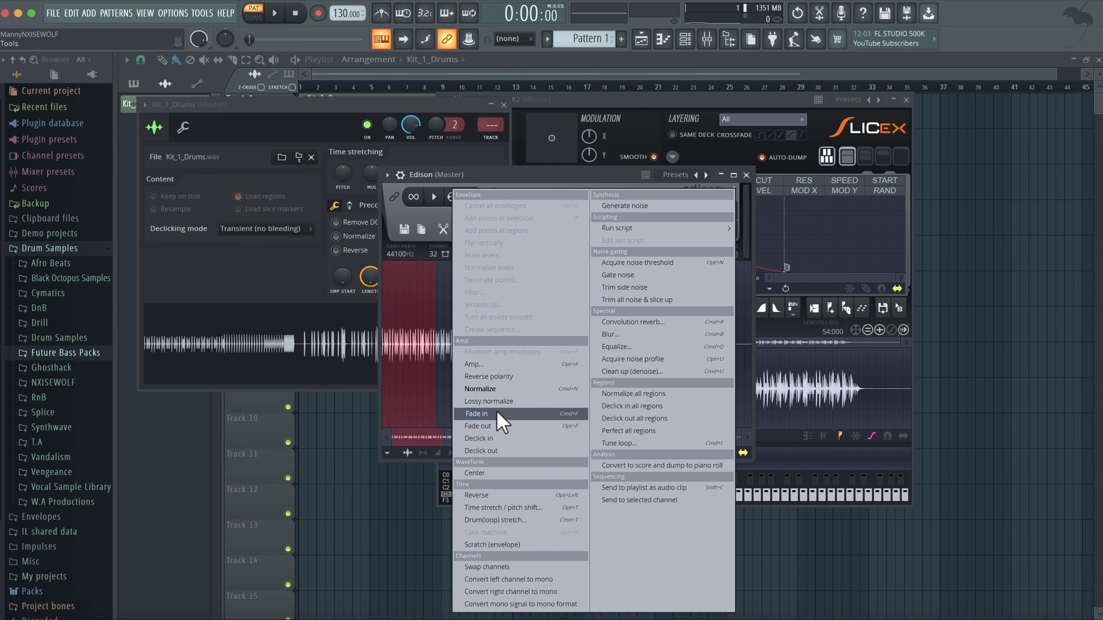
pyautogui.click(497, 415)
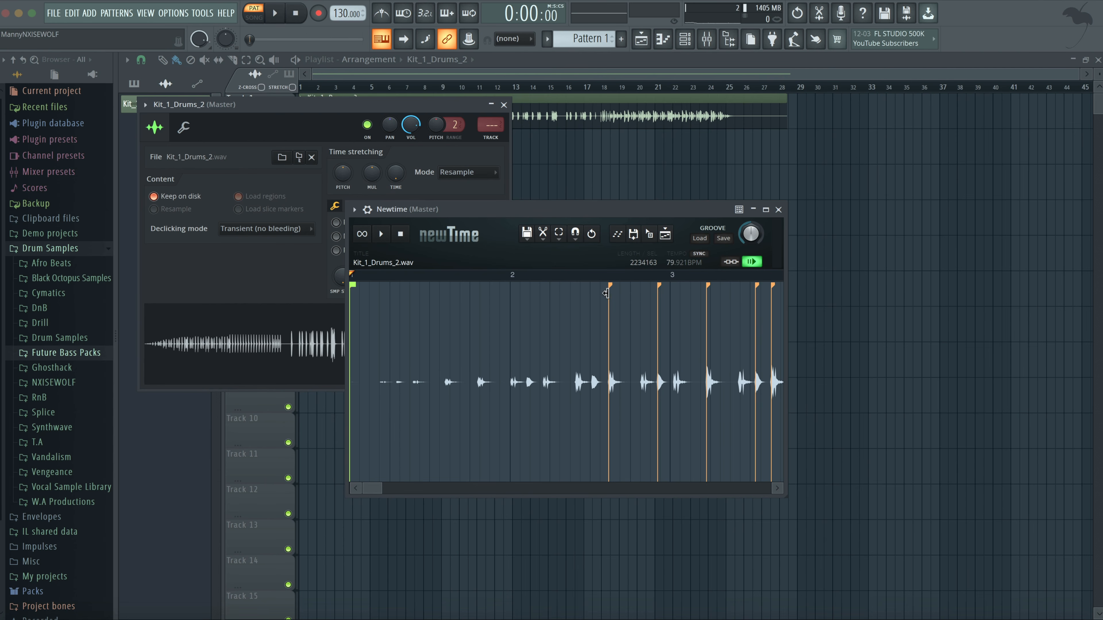
pyautogui.moveTo(609, 285); pyautogui.dragTo(517, 286)
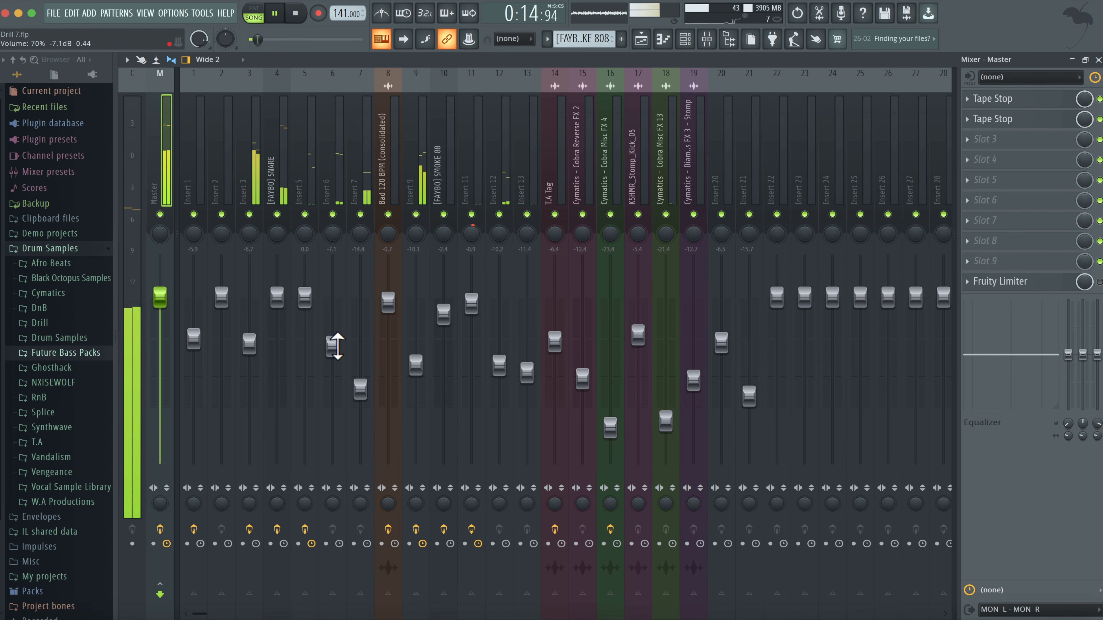
# Lower the [FAYBO] SNARE mixer fader slightly to about -1.1 and open ValhallaVintageVerb on Insert 11.
pyautogui.moveTo(277, 298); pyautogui.dragTo(278, 305)
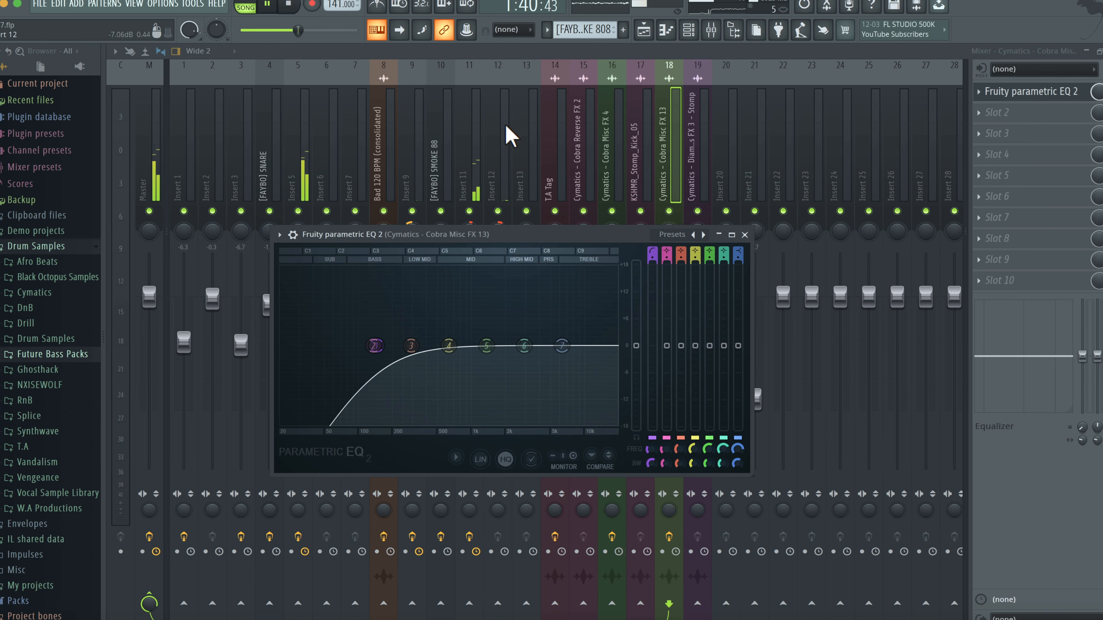
pyautogui.click(469, 136)
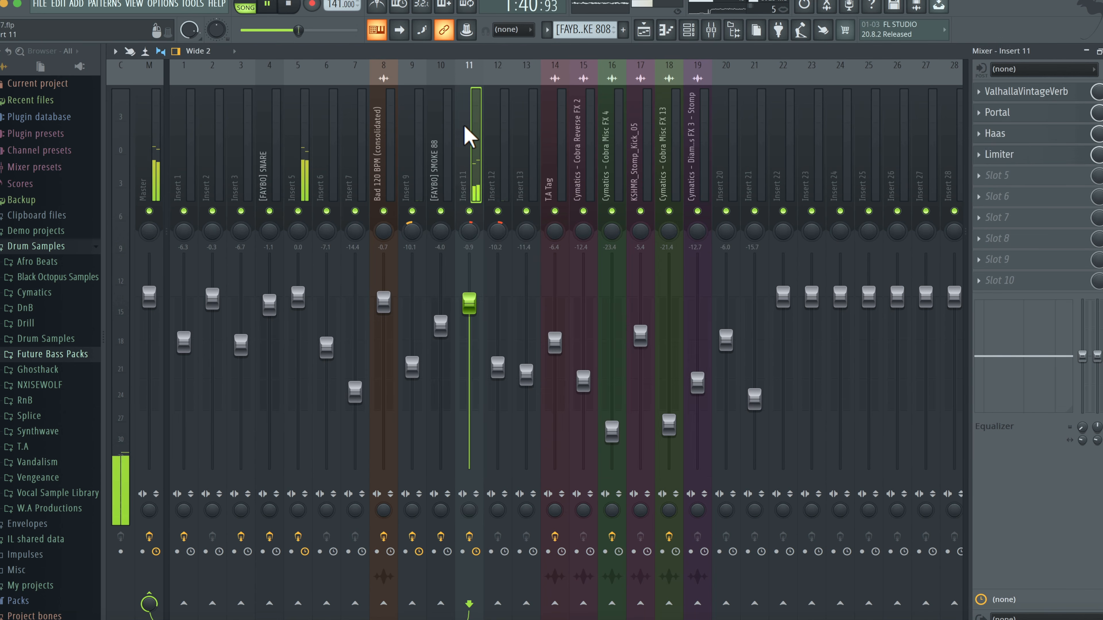
pyautogui.click(1023, 96)
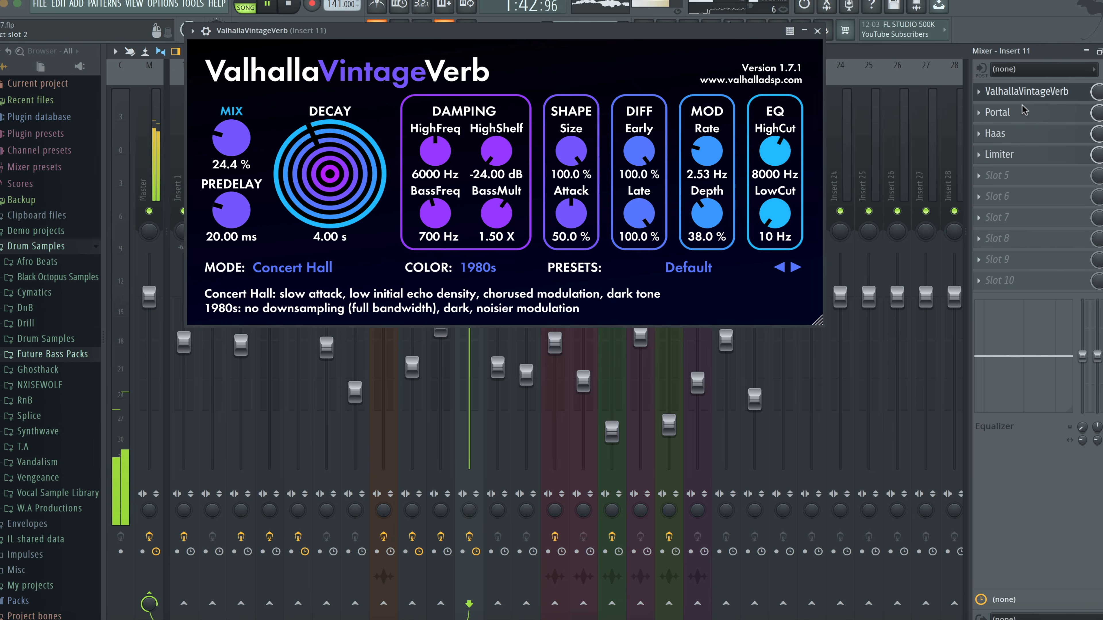
# Inspect the Portal and Limiter effects on Insert 11 and reposition the plugin windows to view them side by side.
pyautogui.click(1027, 114)
pyautogui.moveTo(707, 65); pyautogui.dragTo(703, 150)
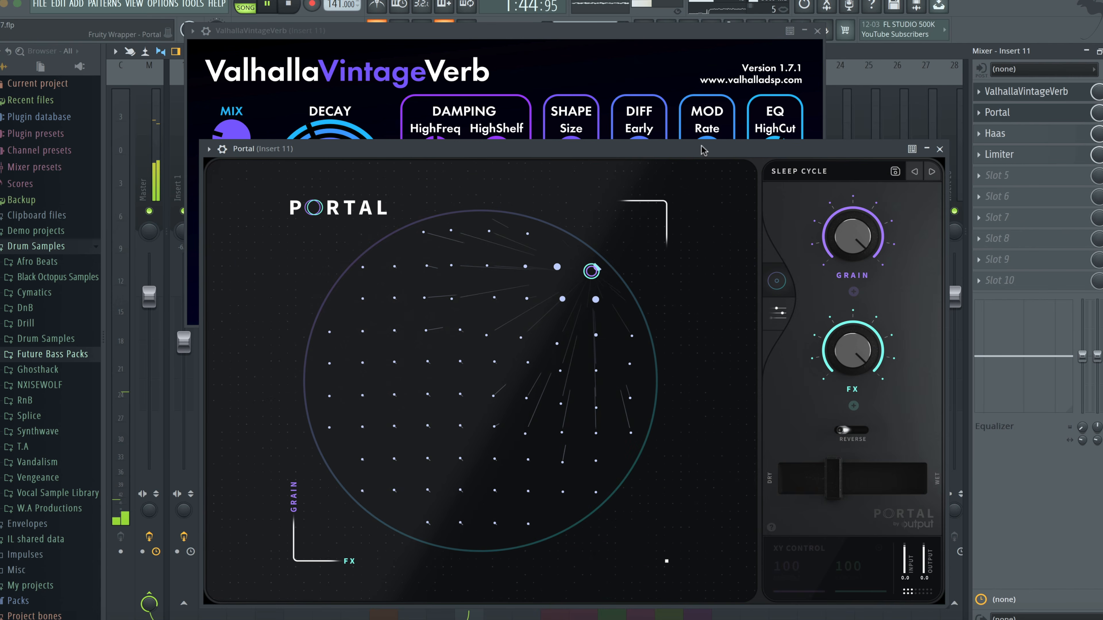
pyautogui.click(999, 113)
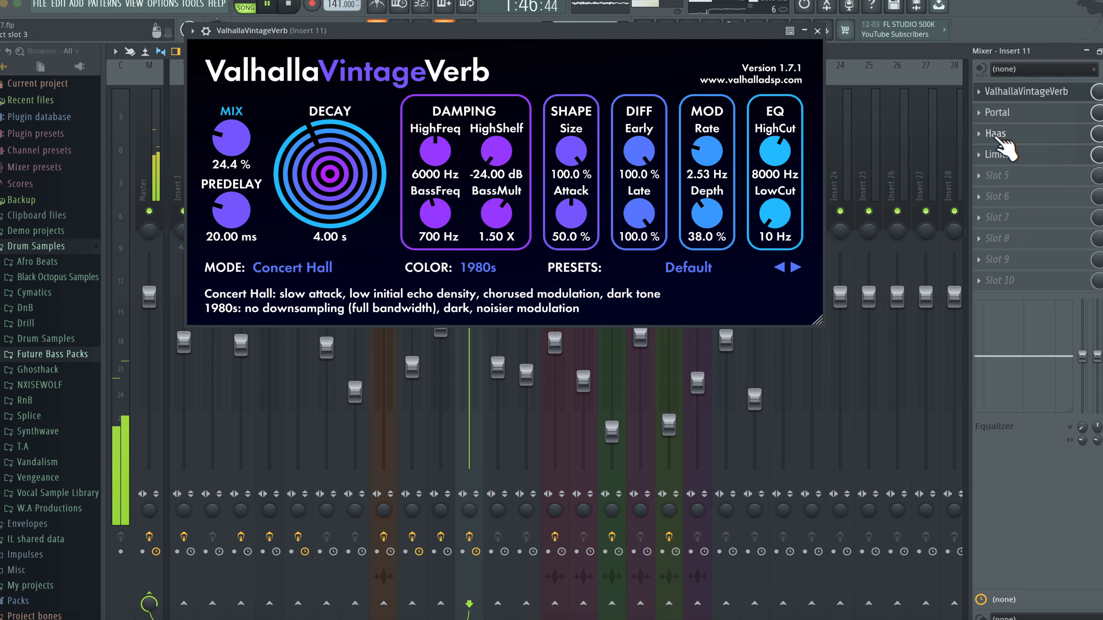
pyautogui.click(1004, 157)
pyautogui.moveTo(313, 48); pyautogui.dragTo(412, 155)
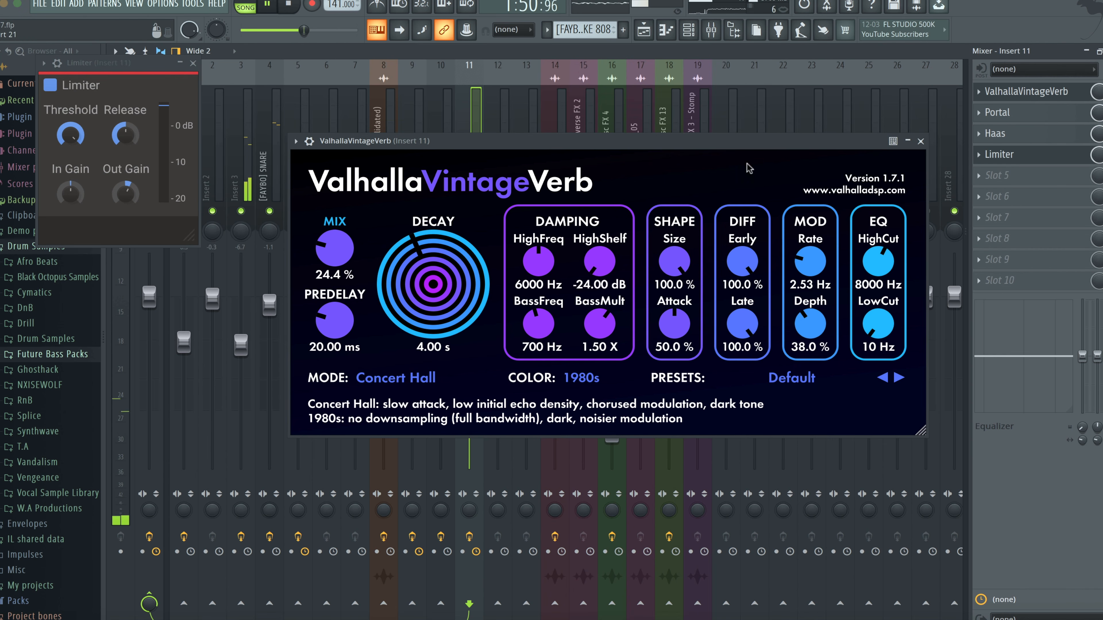